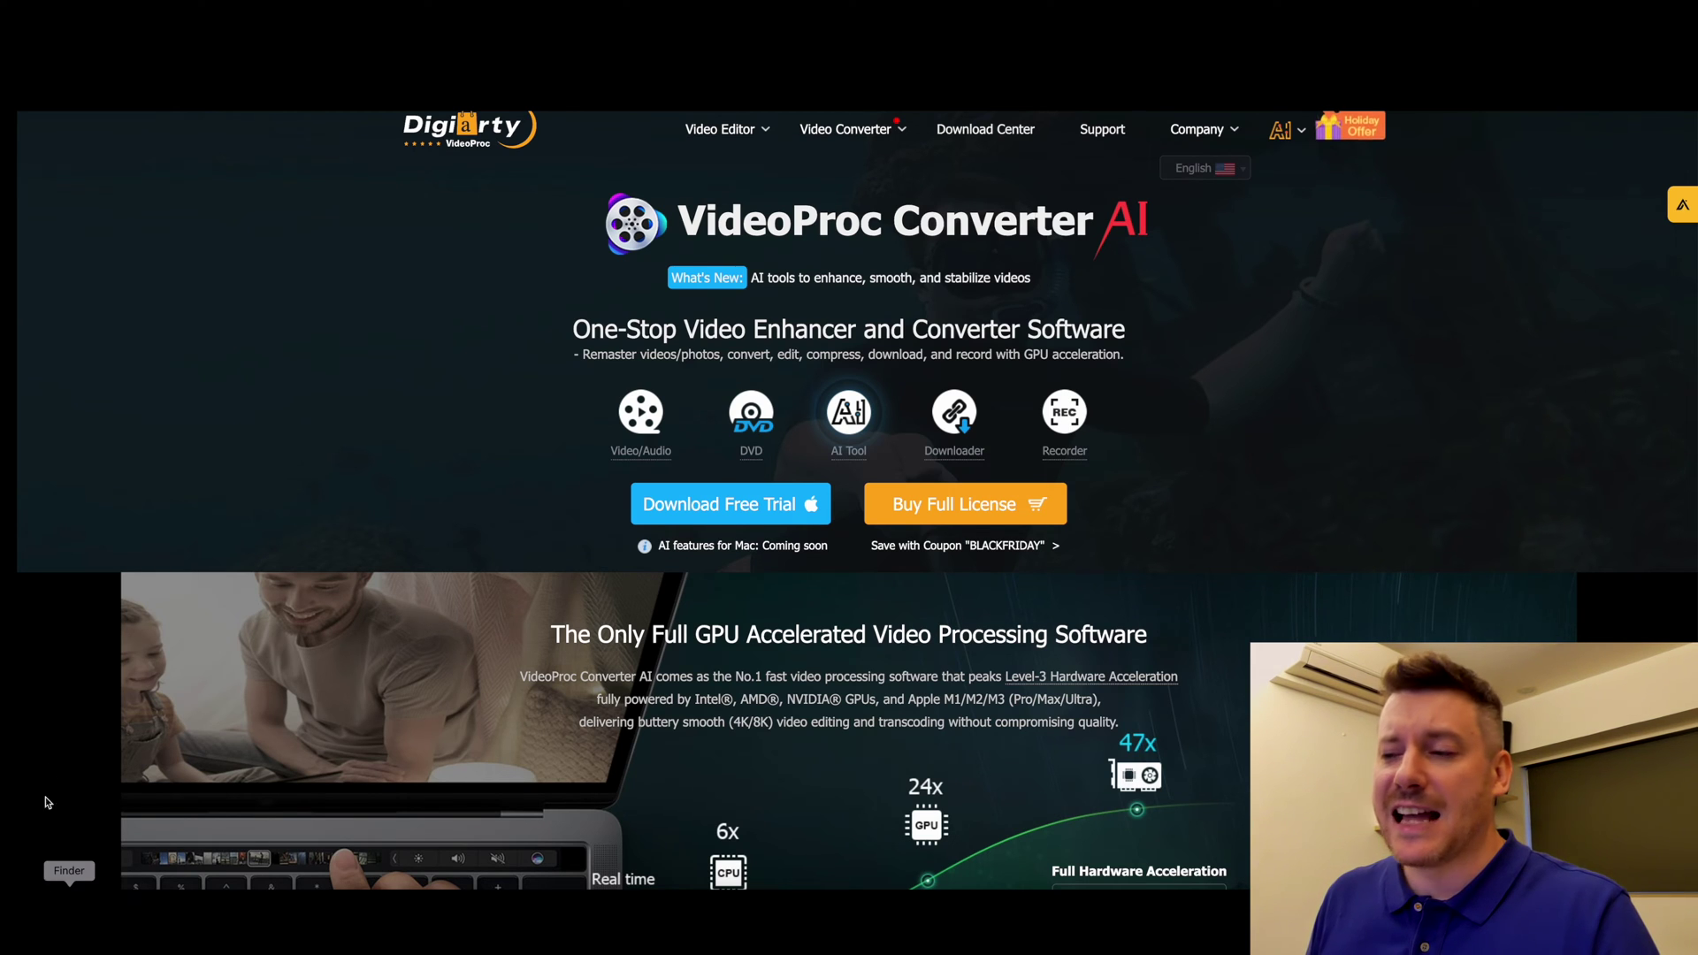
Step: Scroll back up the VideoProc product page in the browser
scroll(51, 766, "up", 1)
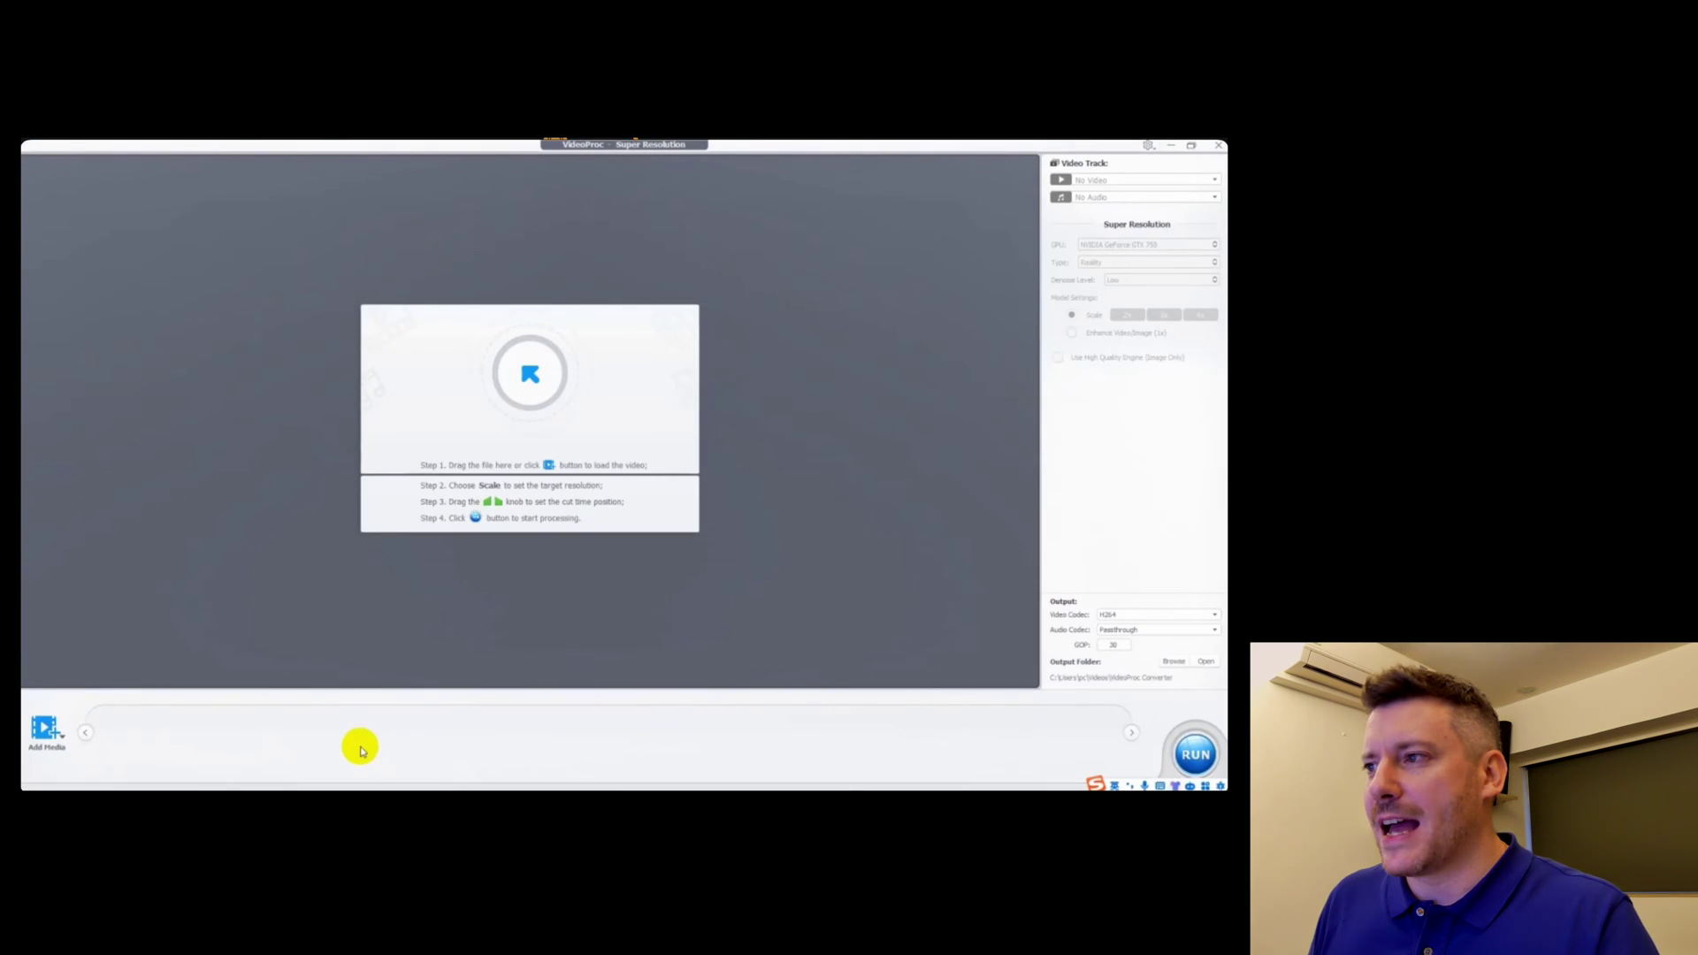
Step: Drag sample video 2 from the recordings folder into Super Resolution and widen the upscaled side
left_click(115, 752)
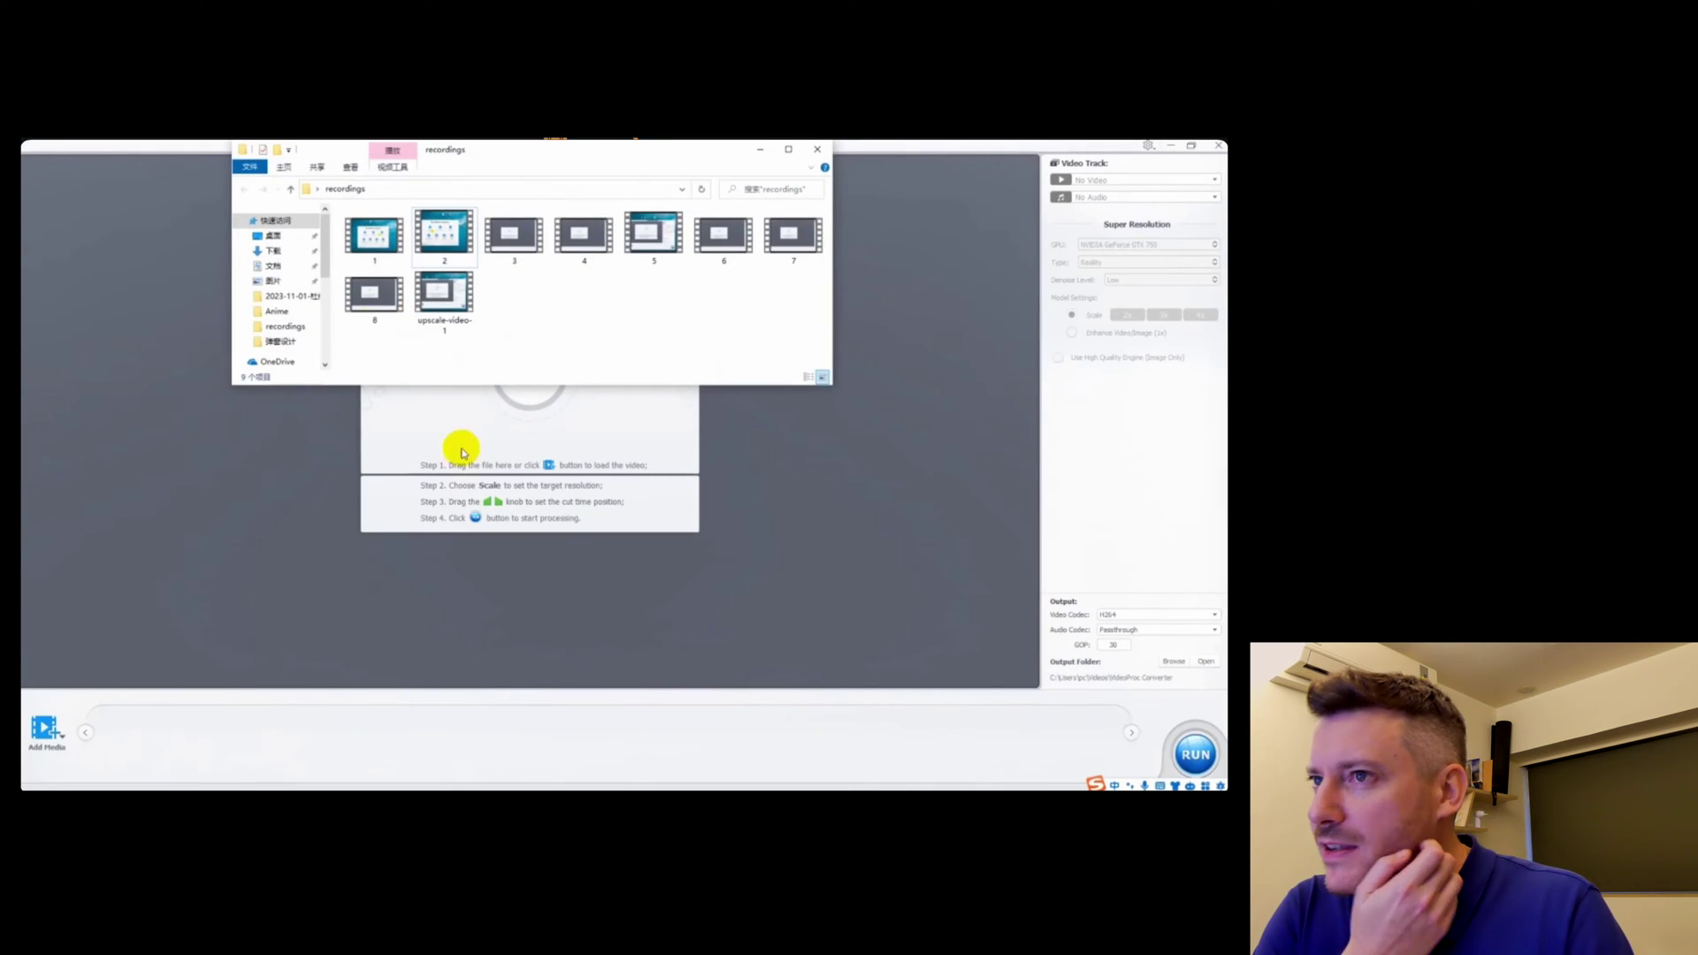
left_click_drag(463, 247, 478, 531)
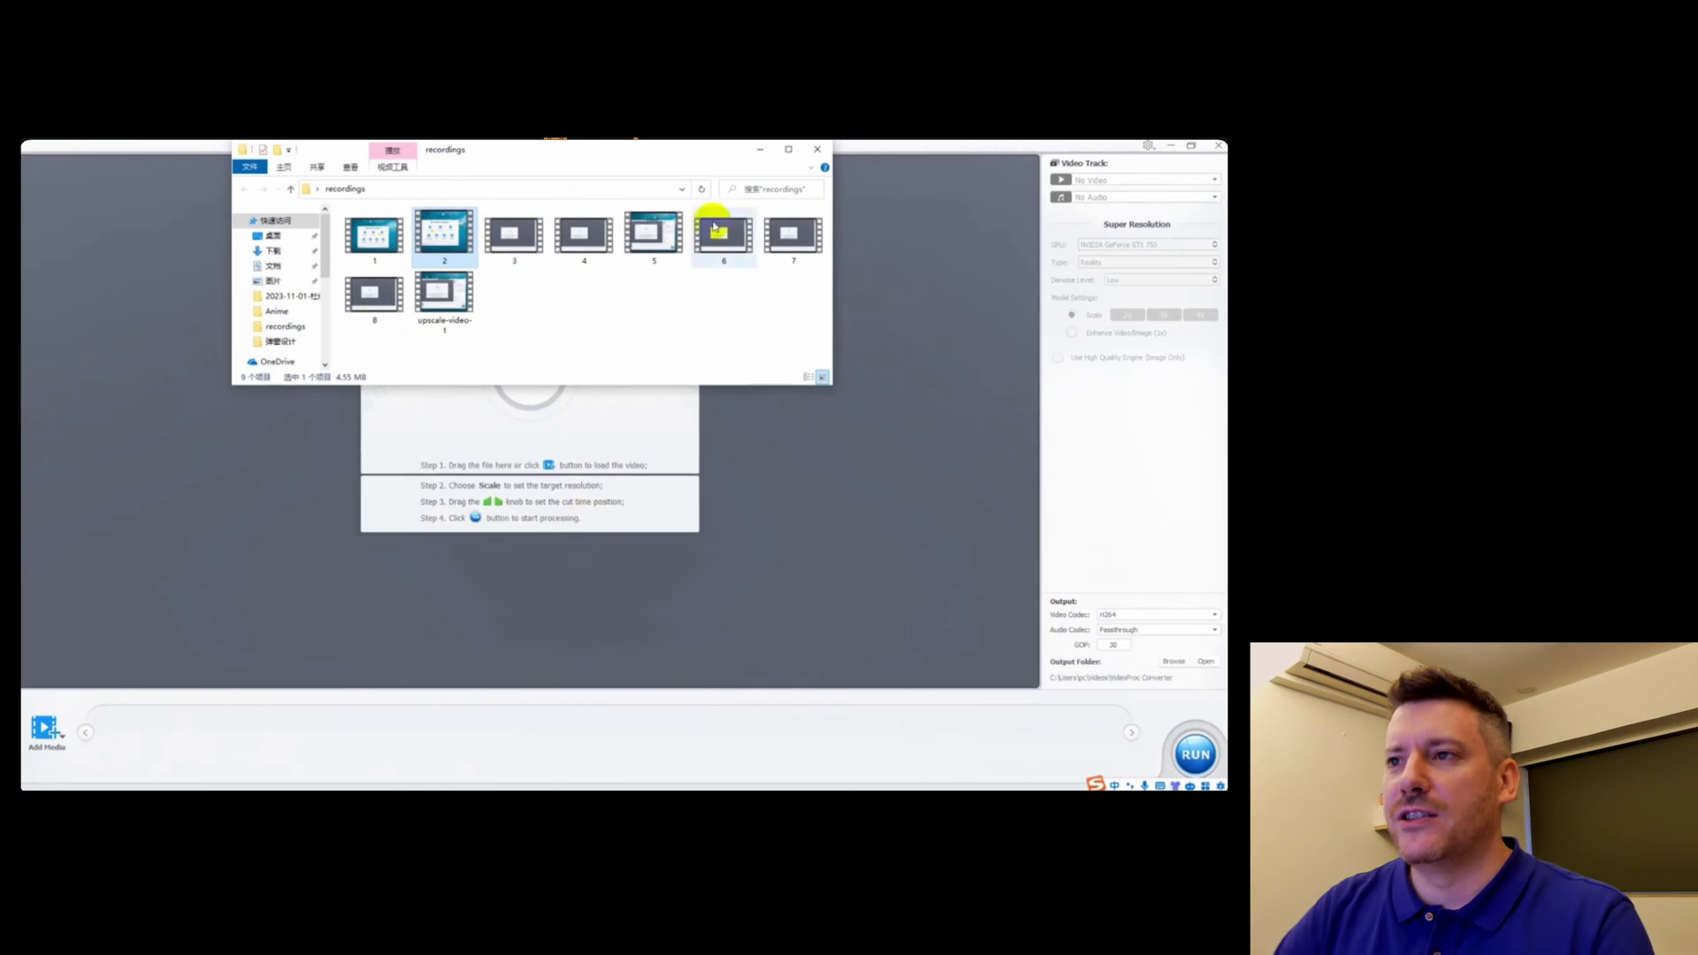
left_click(760, 154)
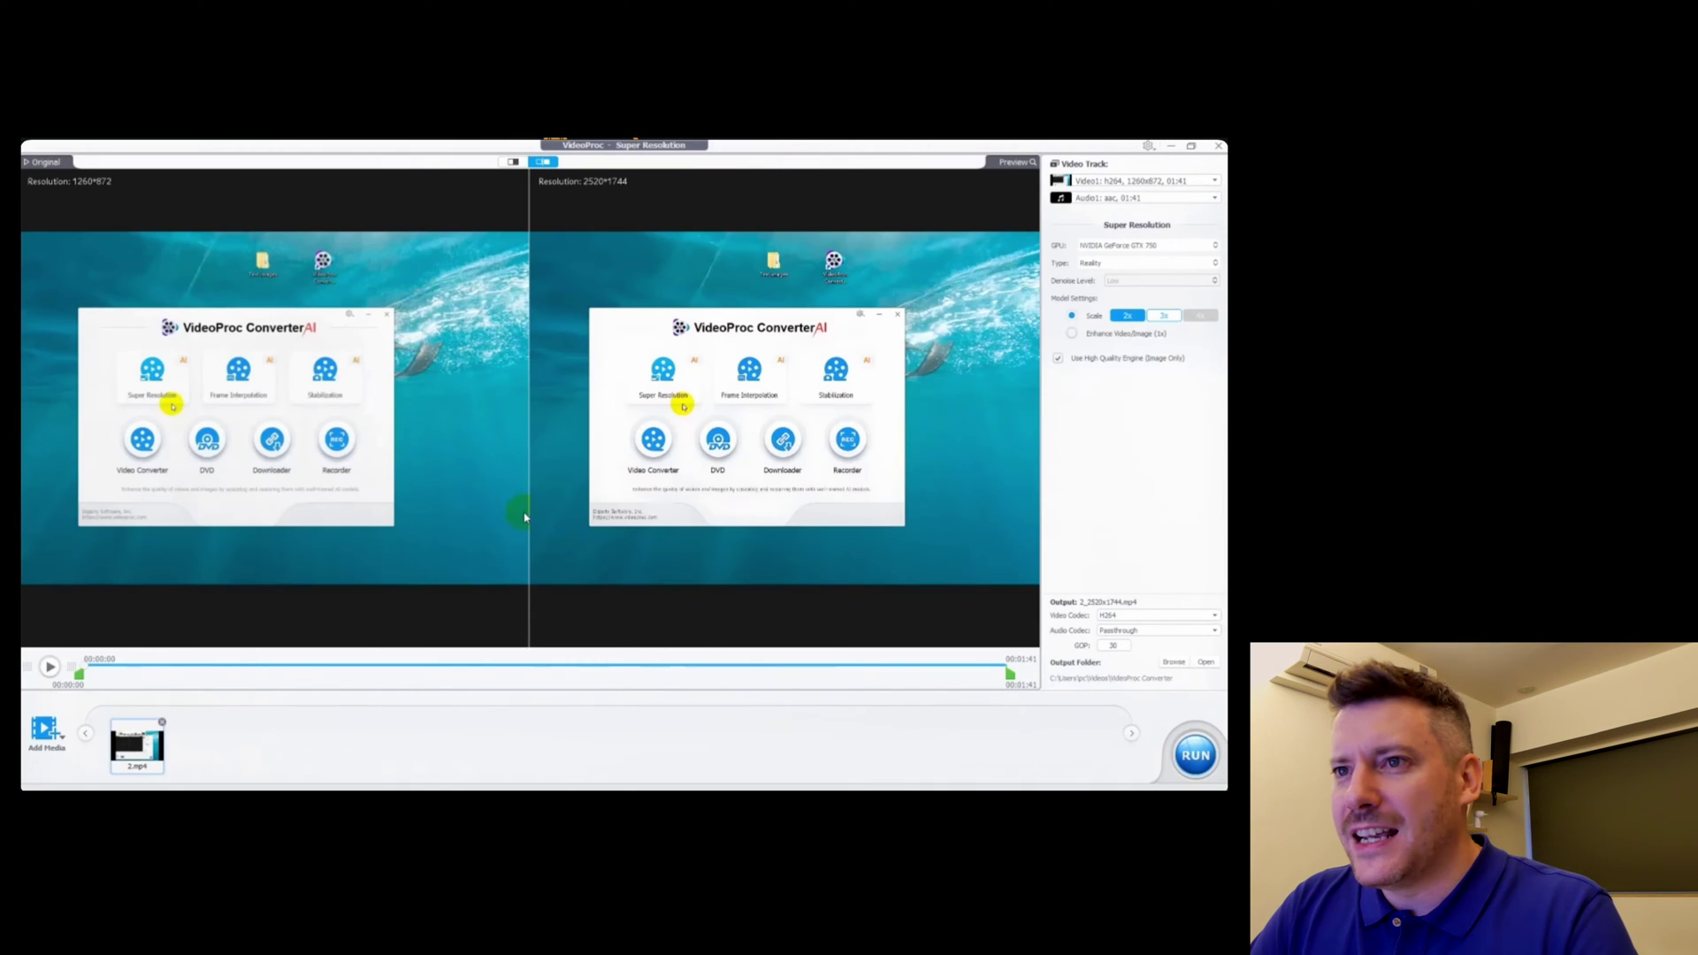
left_click_drag(528, 510, 529, 560)
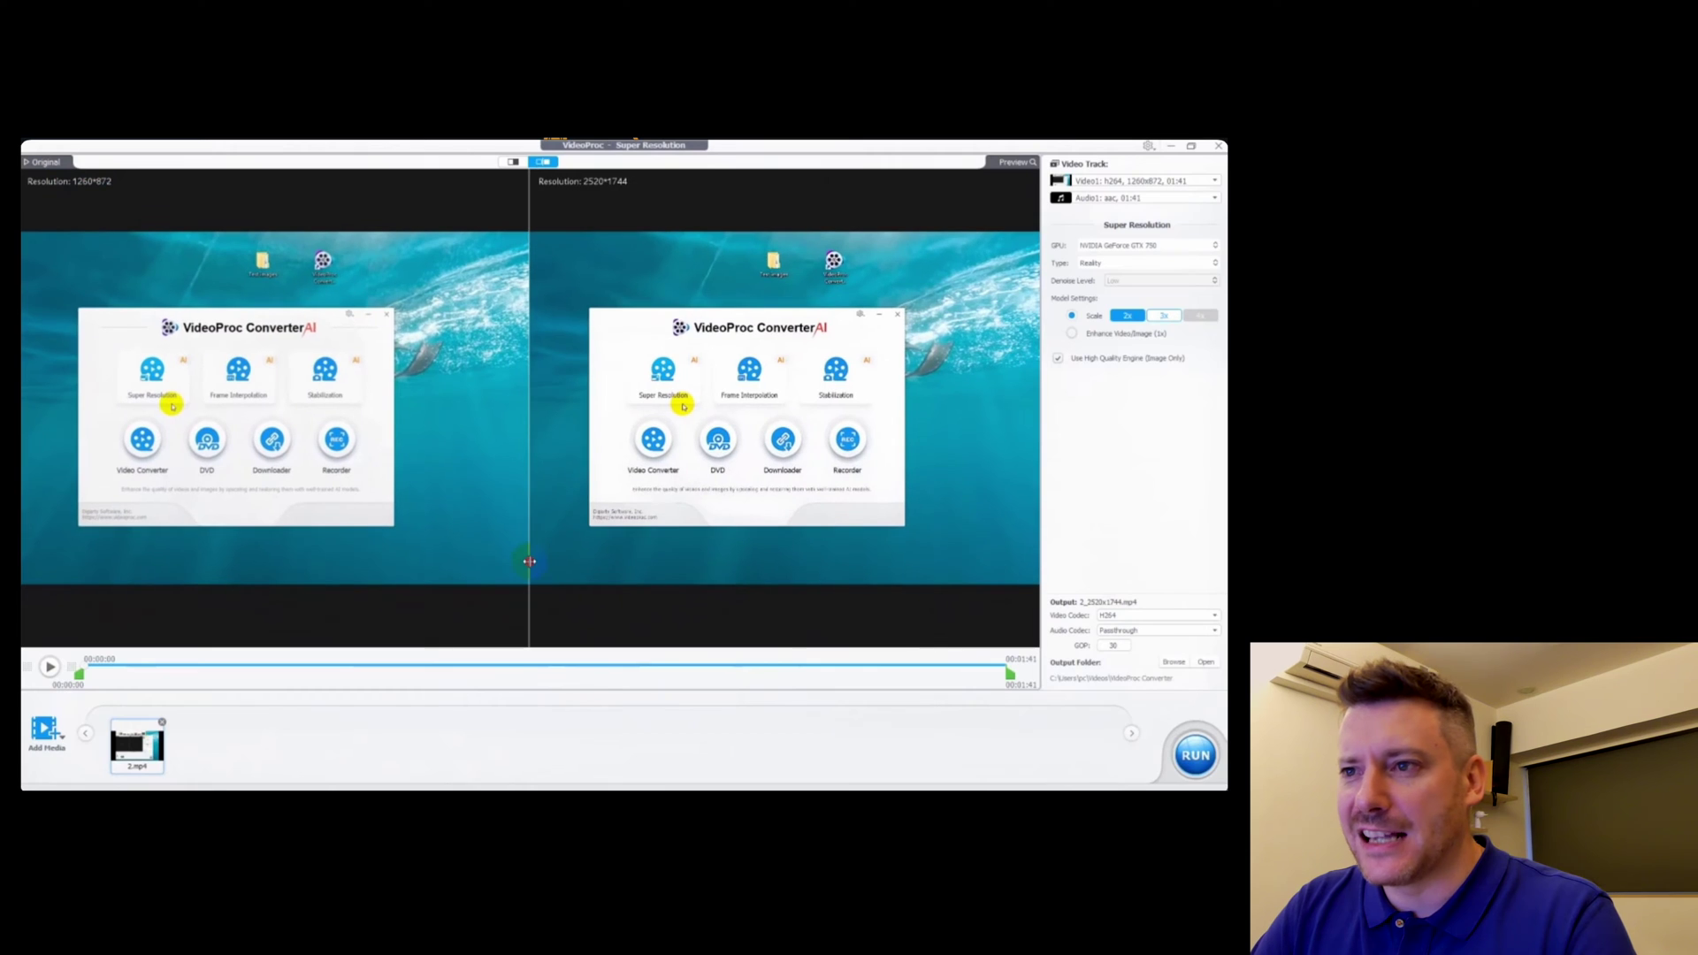
Step: Try the 3x scale, check the video and audio track lists, then load test-video-1
left_click(1162, 316)
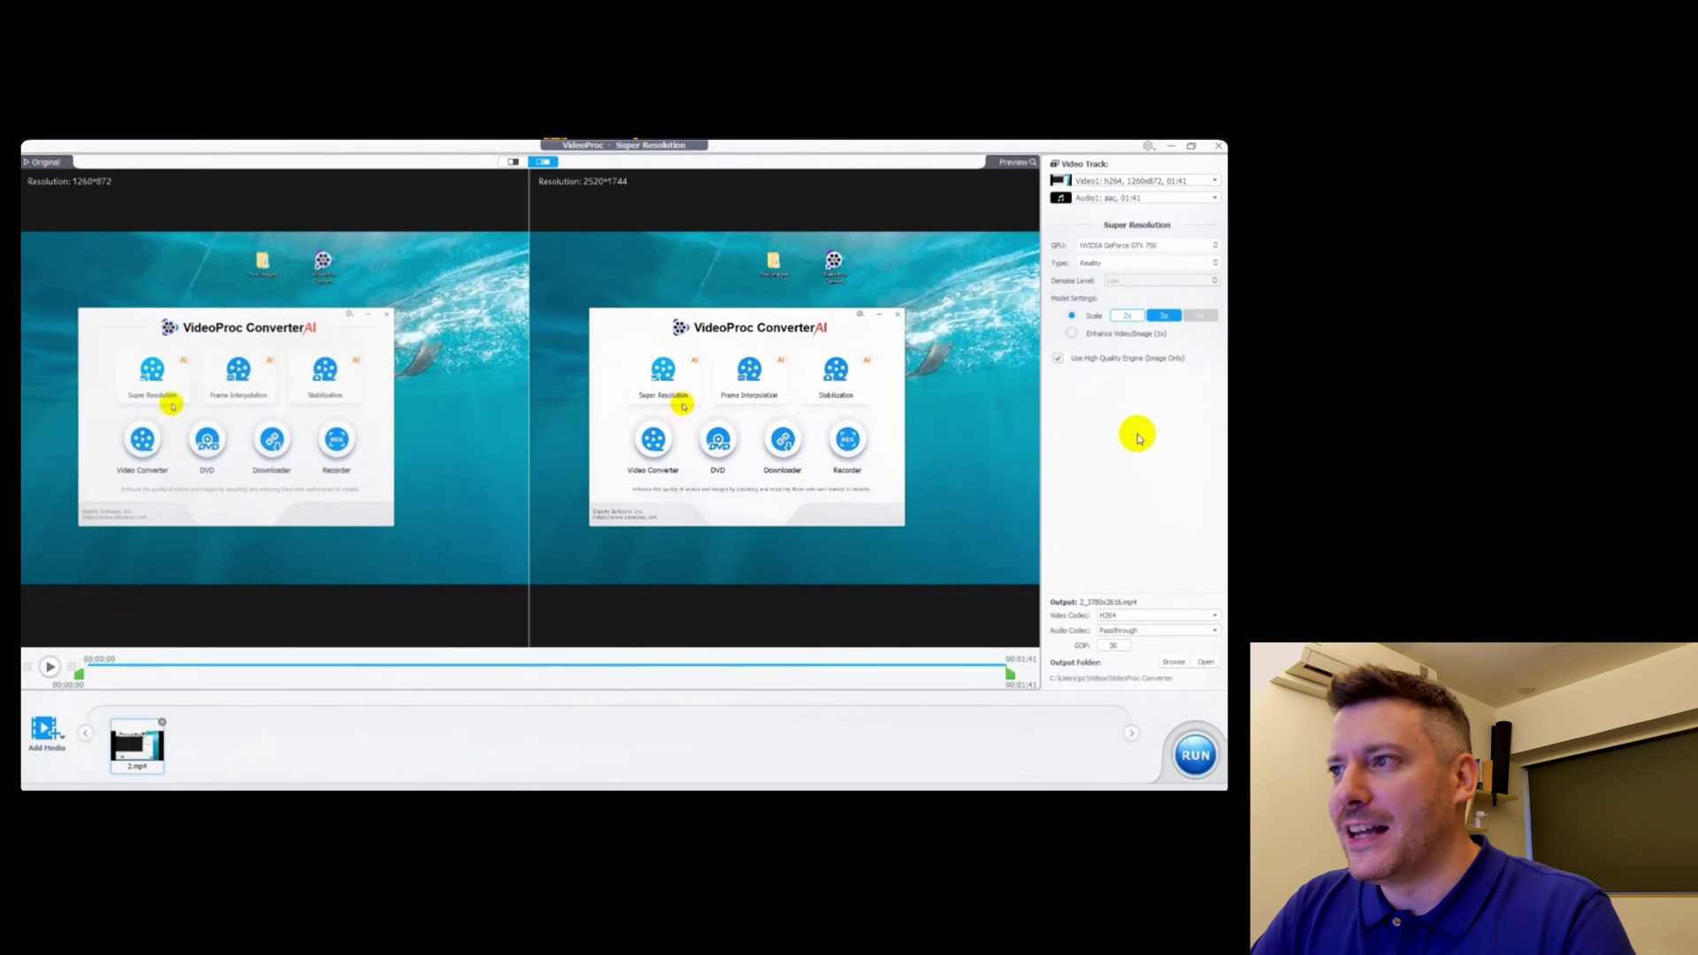
left_click(1122, 183)
left_click(1122, 183)
left_click(1122, 199)
left_click(1122, 198)
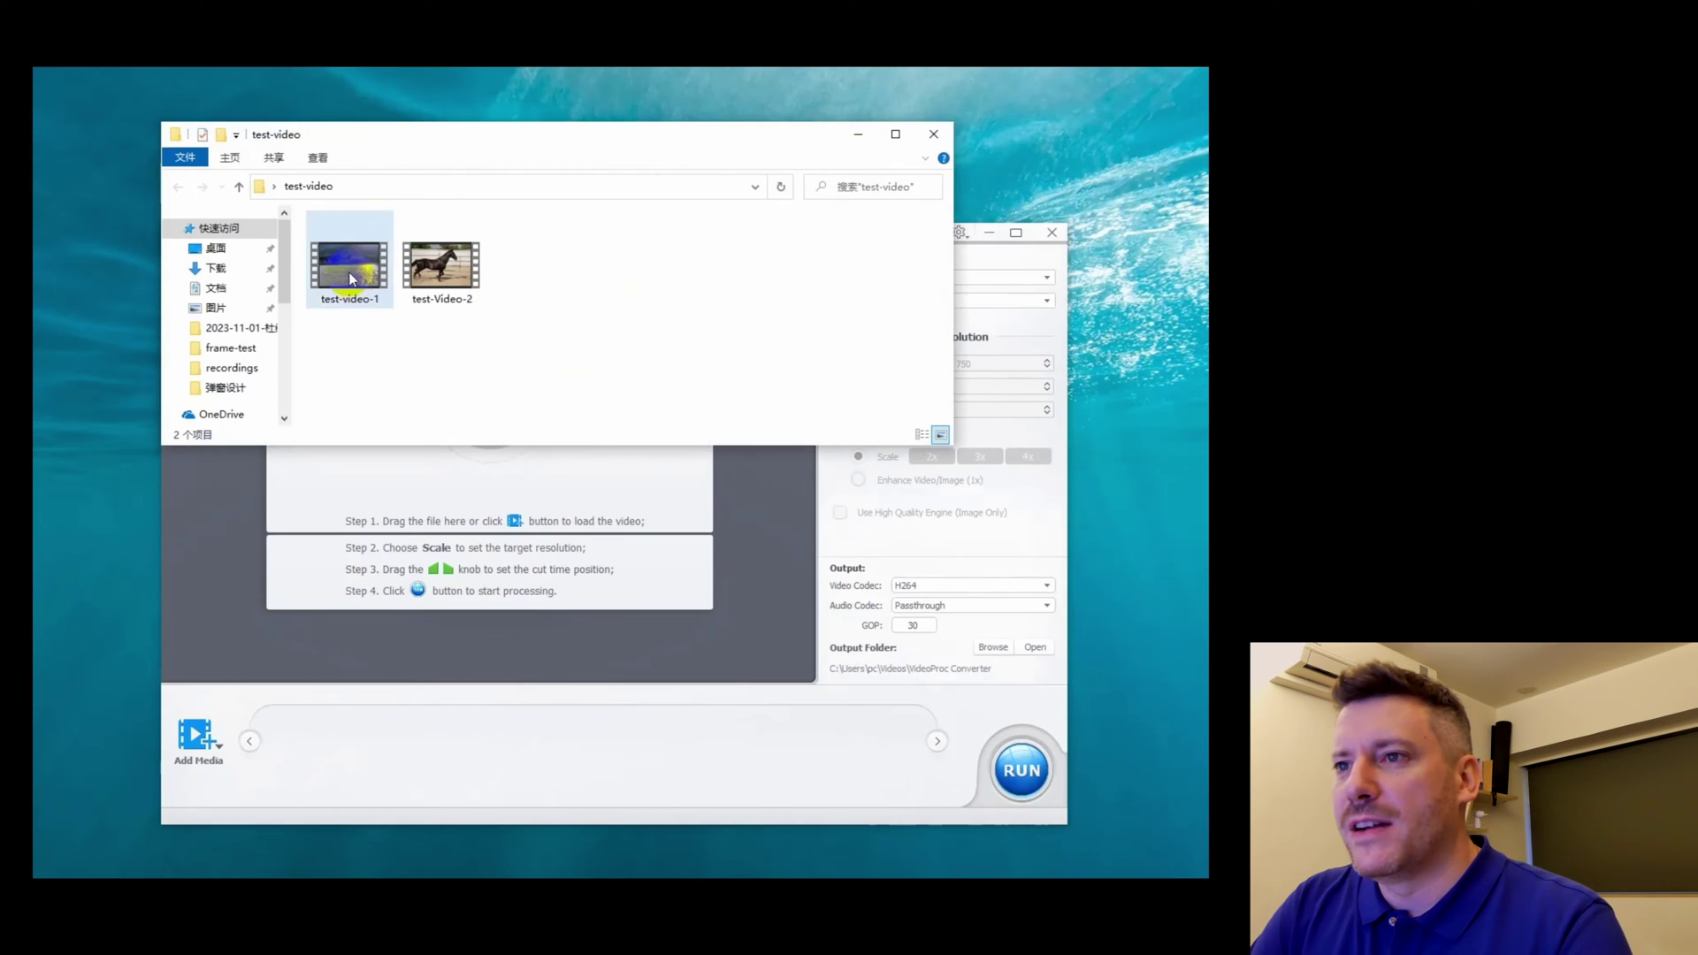
left_click_drag(349, 273, 371, 539)
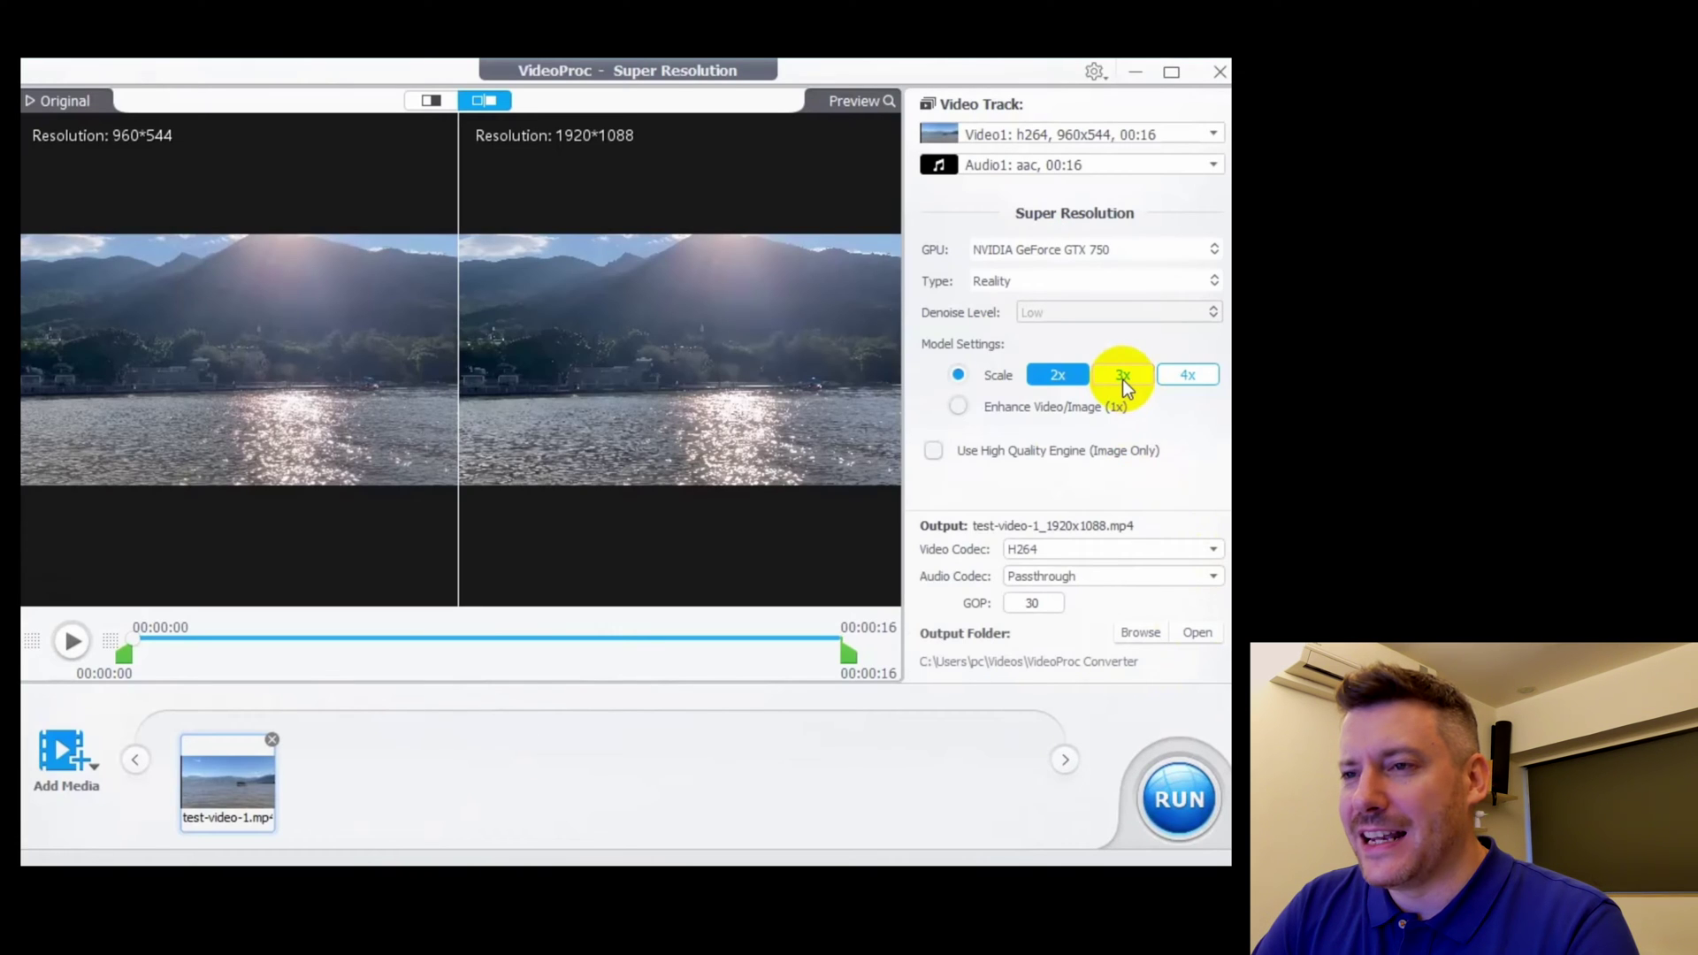
Step: Upscale test-video-1 4x to 3840x2176 with the high quality engine enabled
left_click(1123, 377)
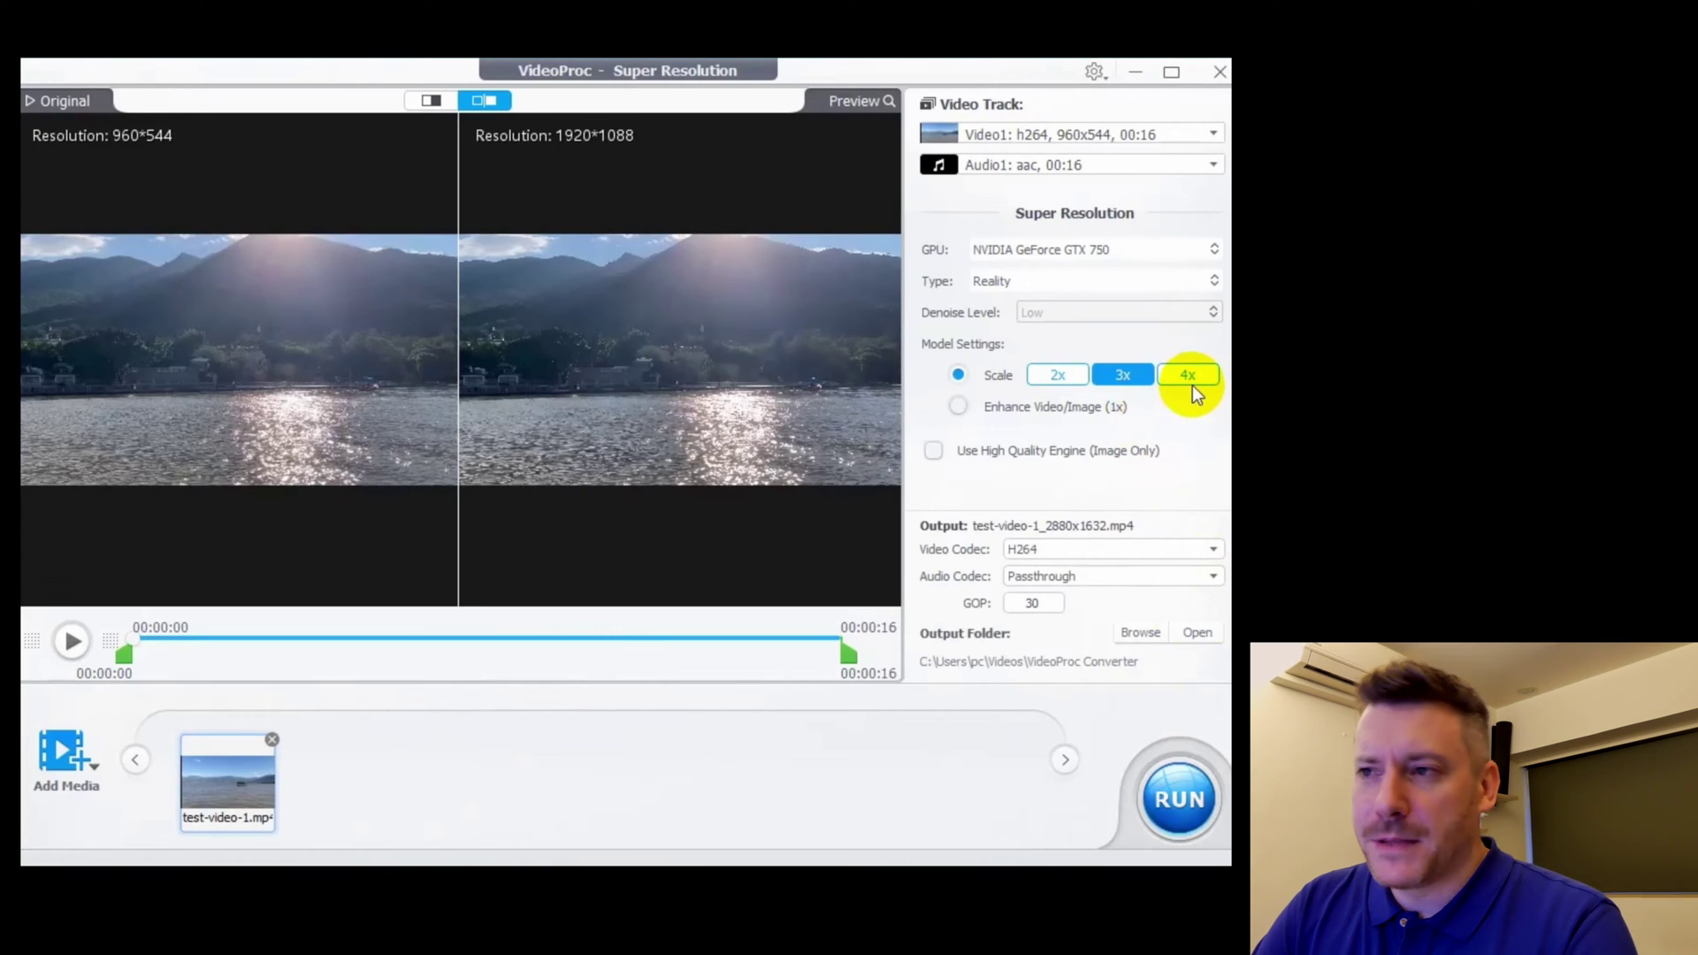
left_click(1187, 377)
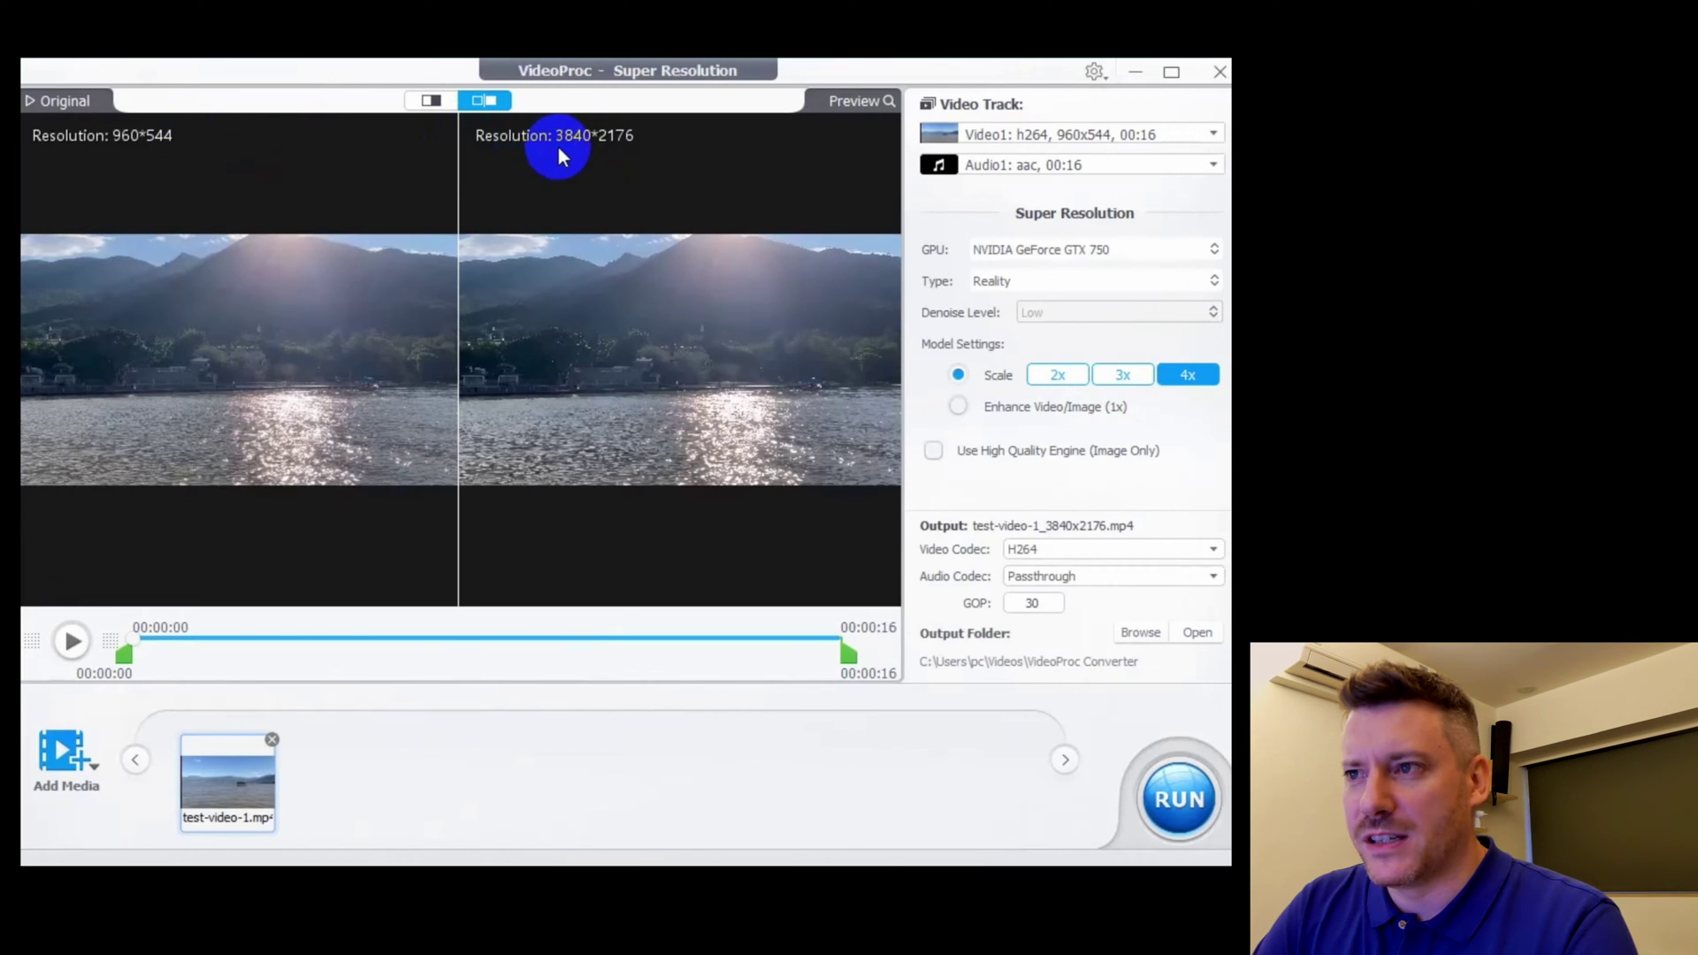
left_click(934, 453)
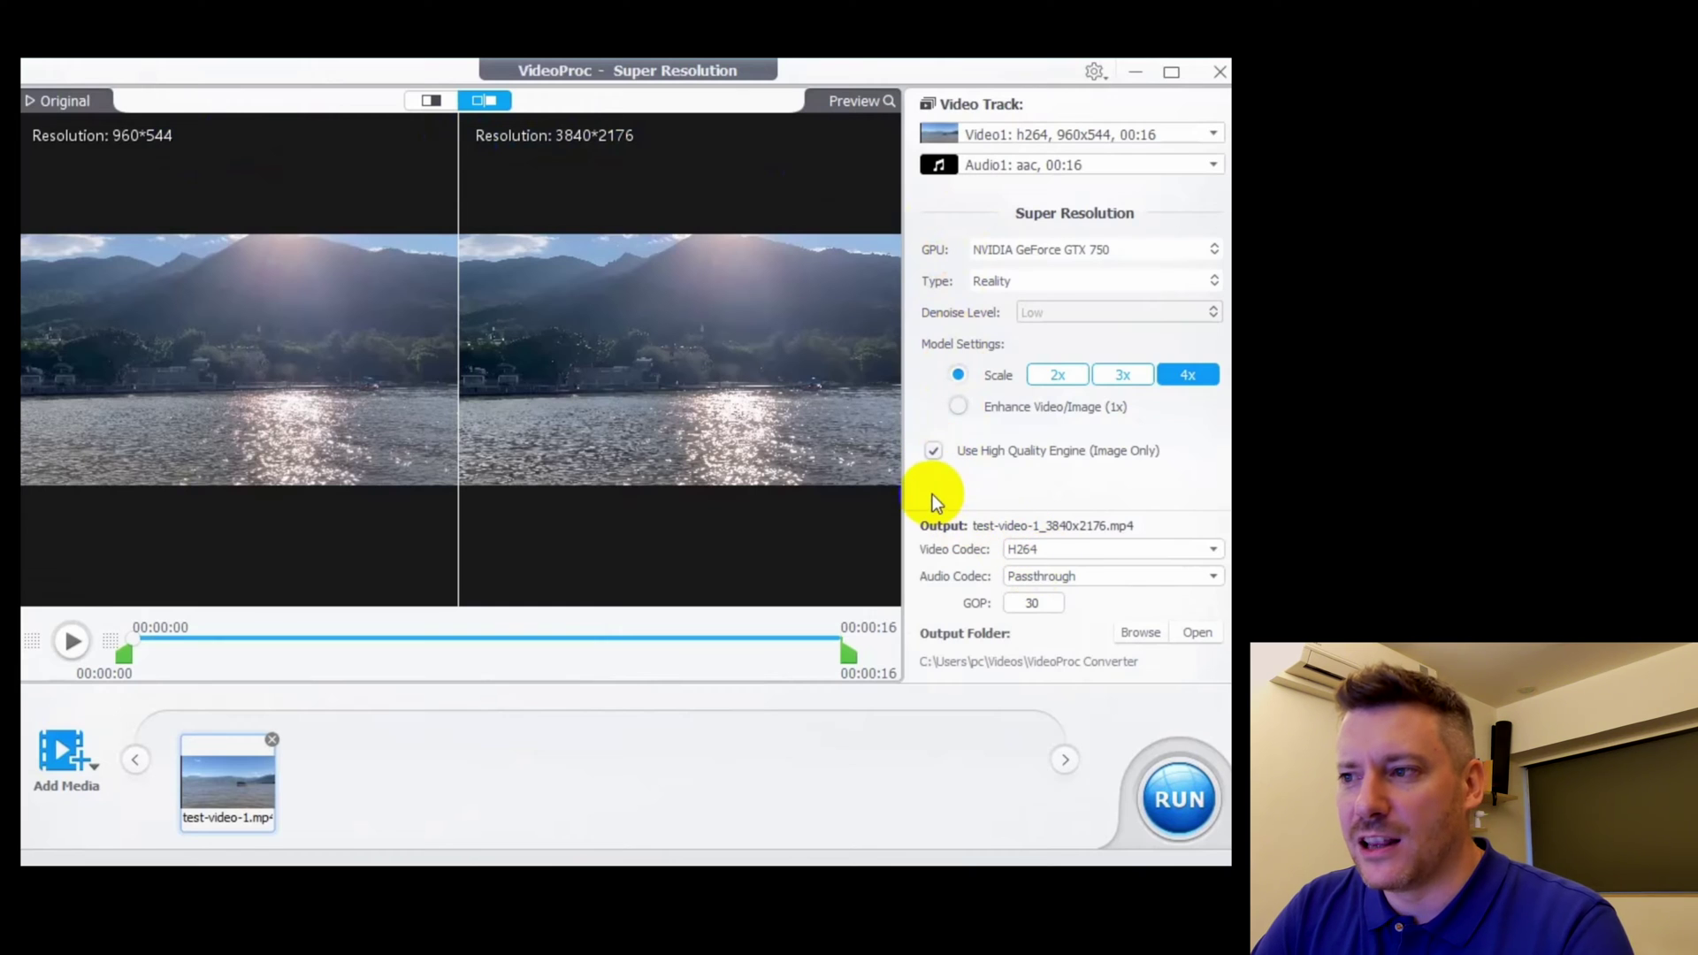
Step: Check the audio track options, then load test-video-3 into Frame Interpolation
left_click(995, 172)
left_click(995, 172)
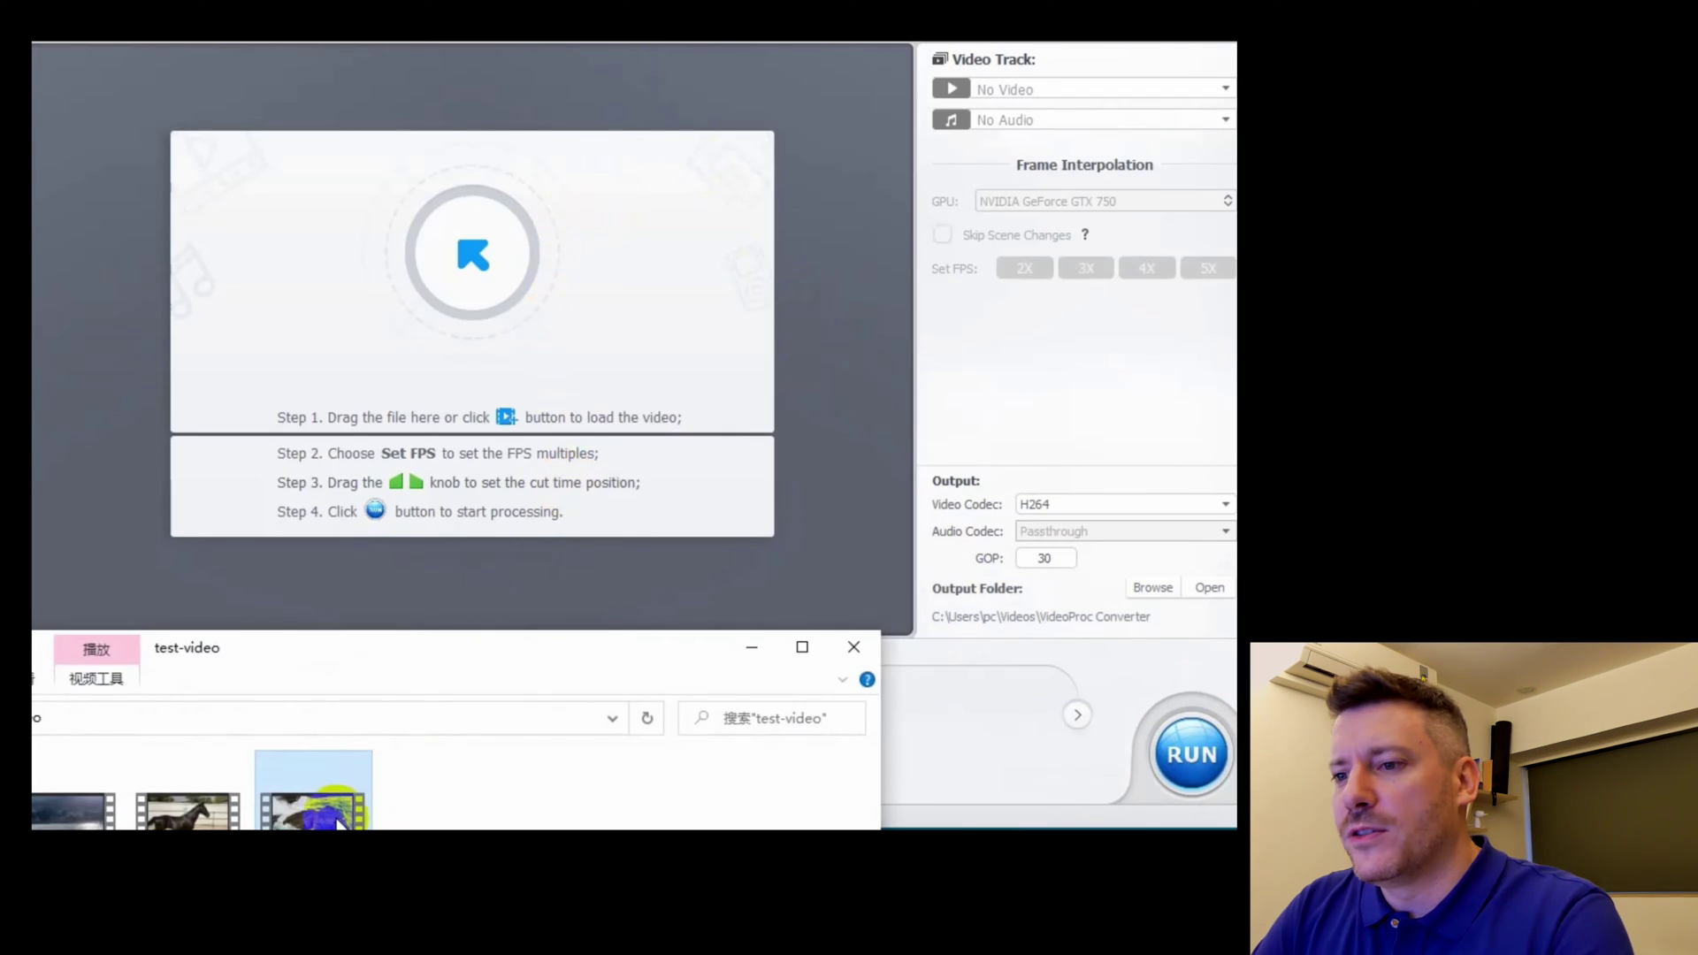
left_click_drag(340, 823, 460, 484)
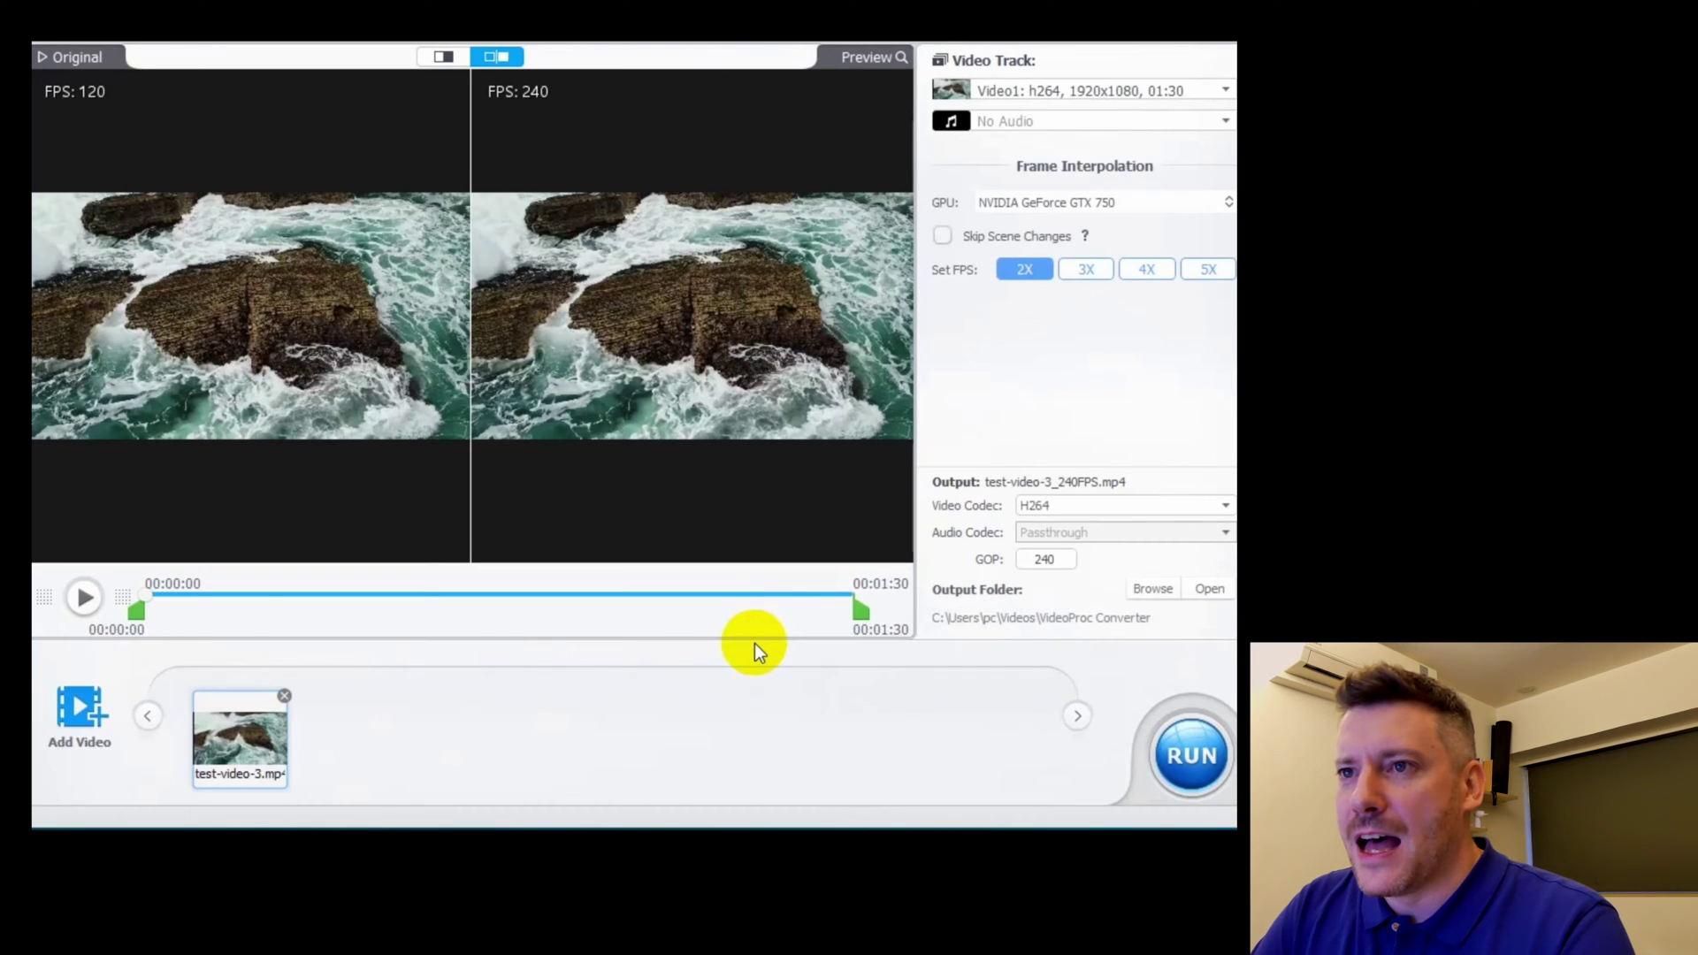
Step: Set test-video-3's interpolation to 4x, raising 120 FPS to 480 FPS, and view the Skip Scene Changes help
left_click(97, 102)
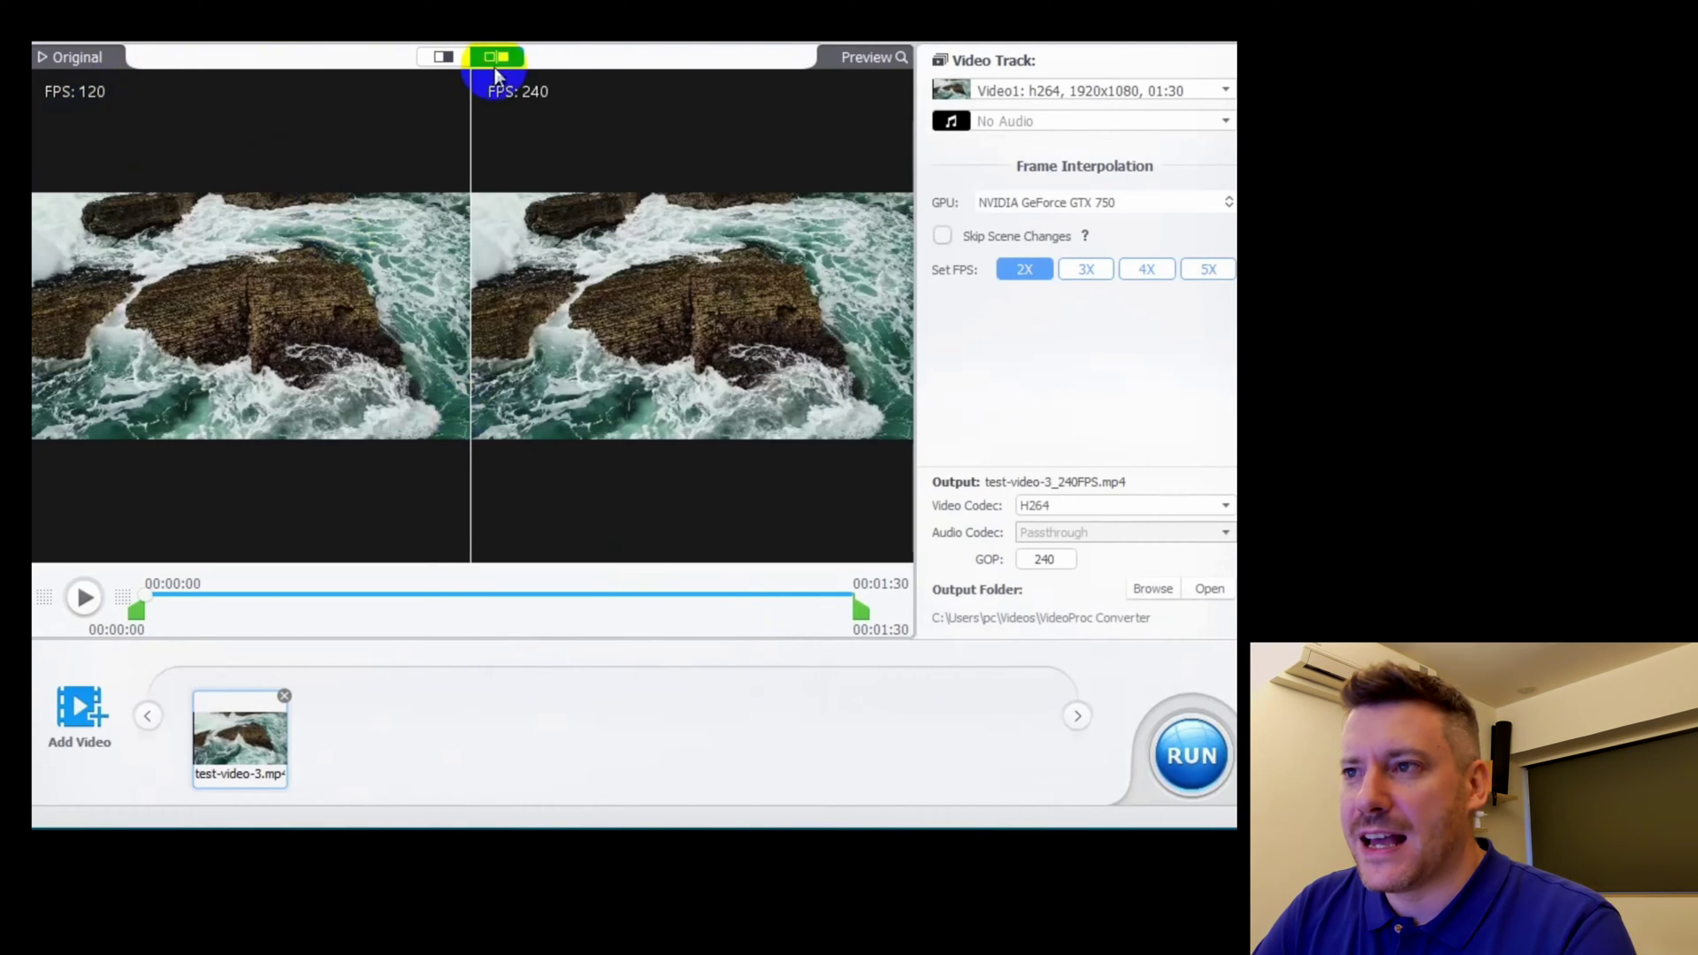
left_click(1081, 272)
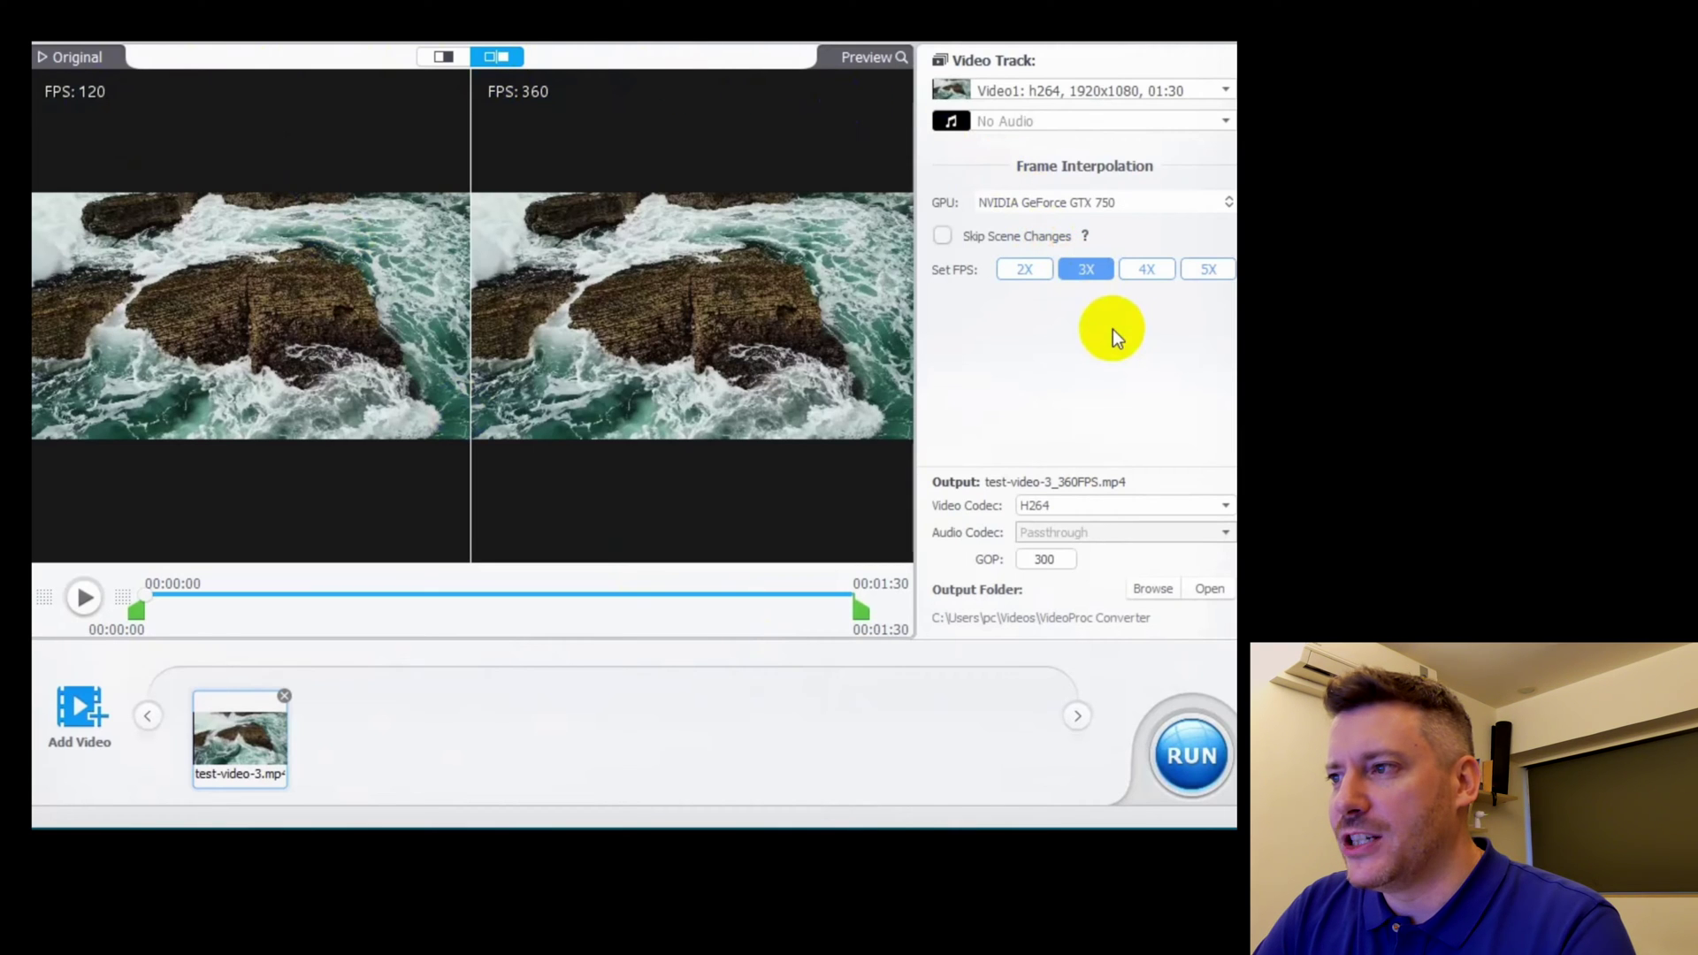
left_click(1155, 274)
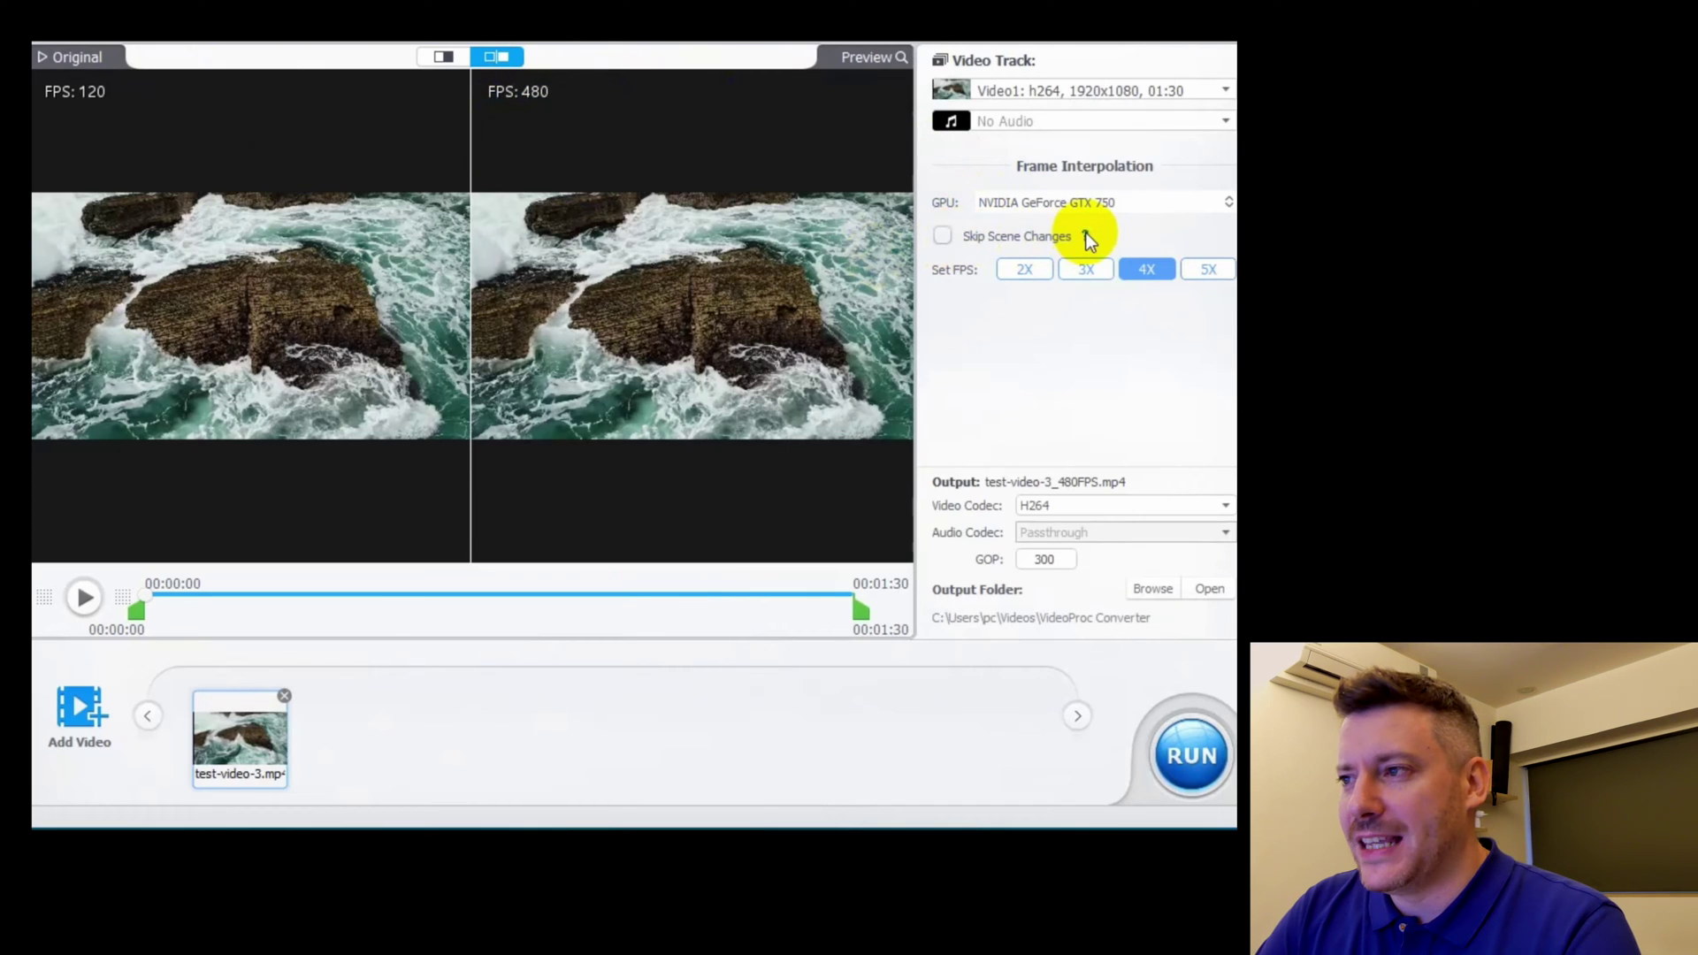
mouse_move(1086, 233)
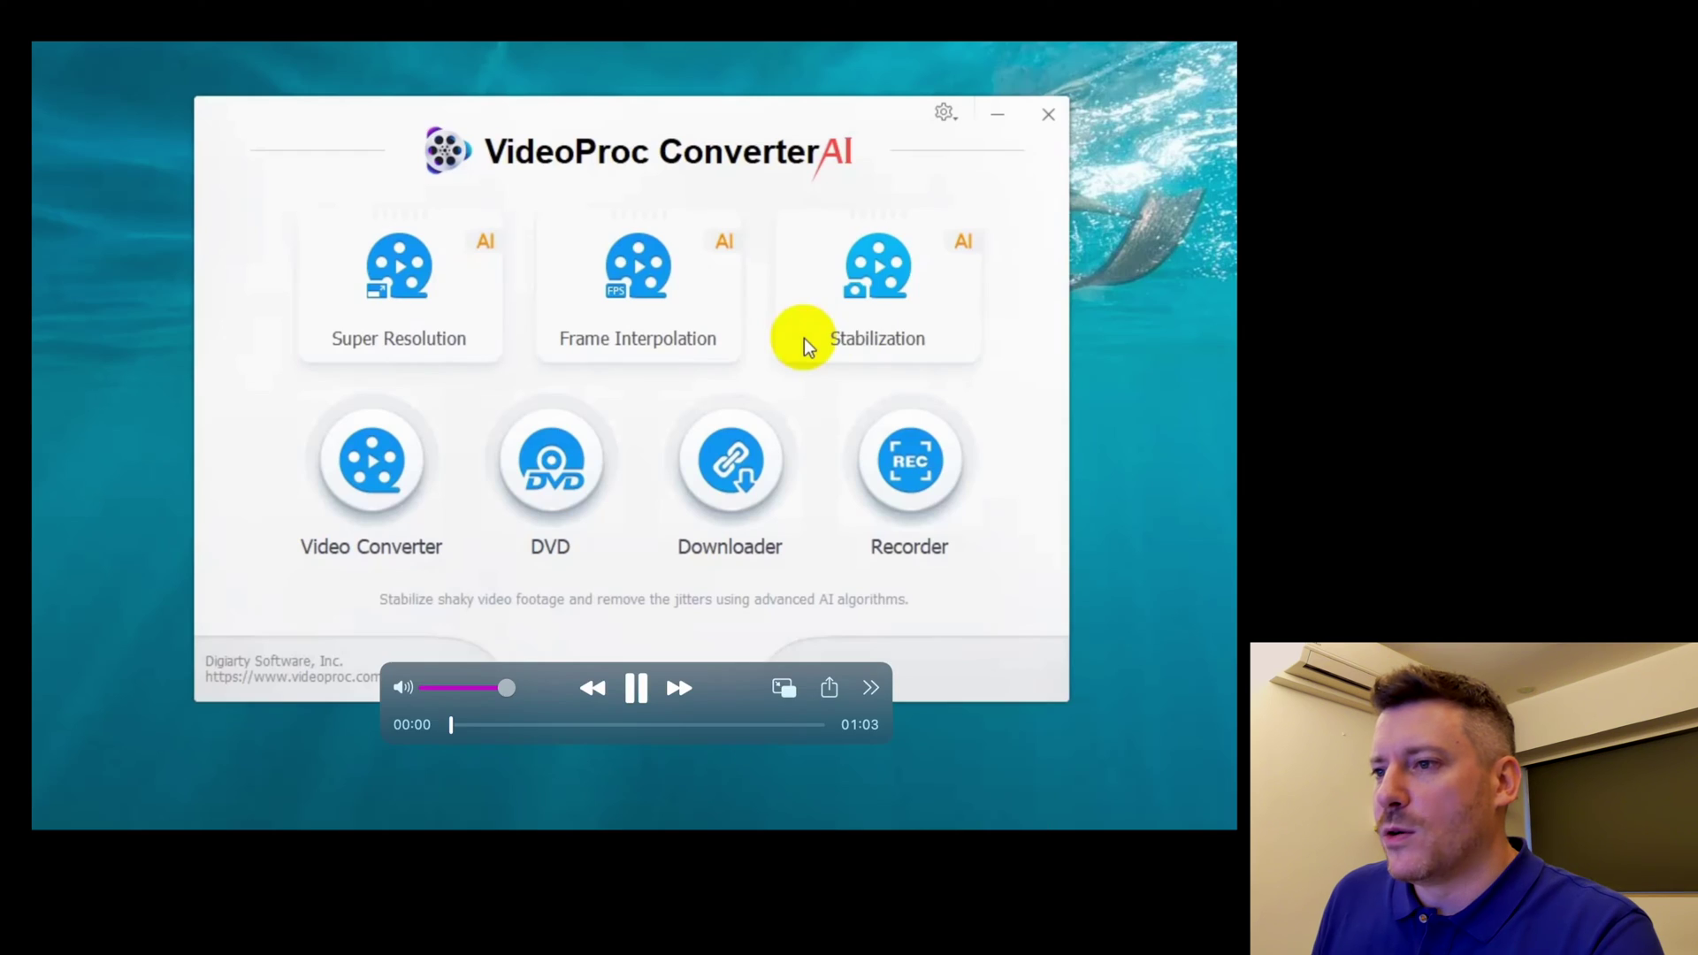
Step: Stabilize test-video-1 with the Best Stability preset, analyze it, and export test-video-1_Stable.mp4
left_click(878, 284)
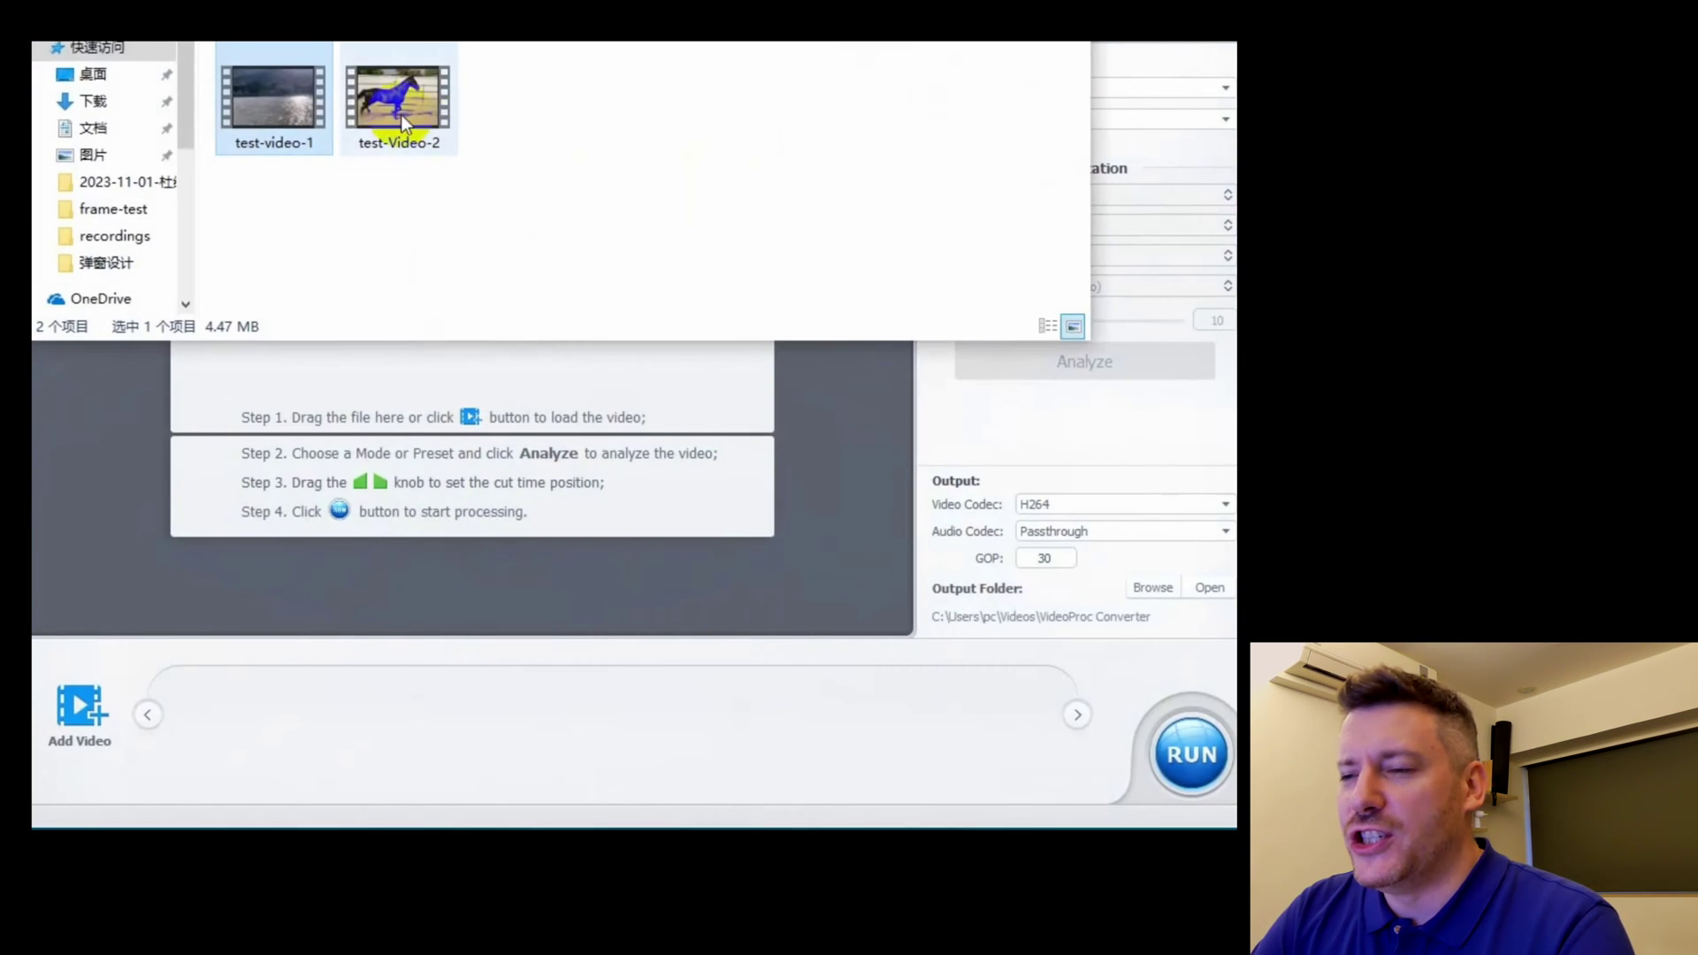
left_click_drag(265, 97, 500, 389)
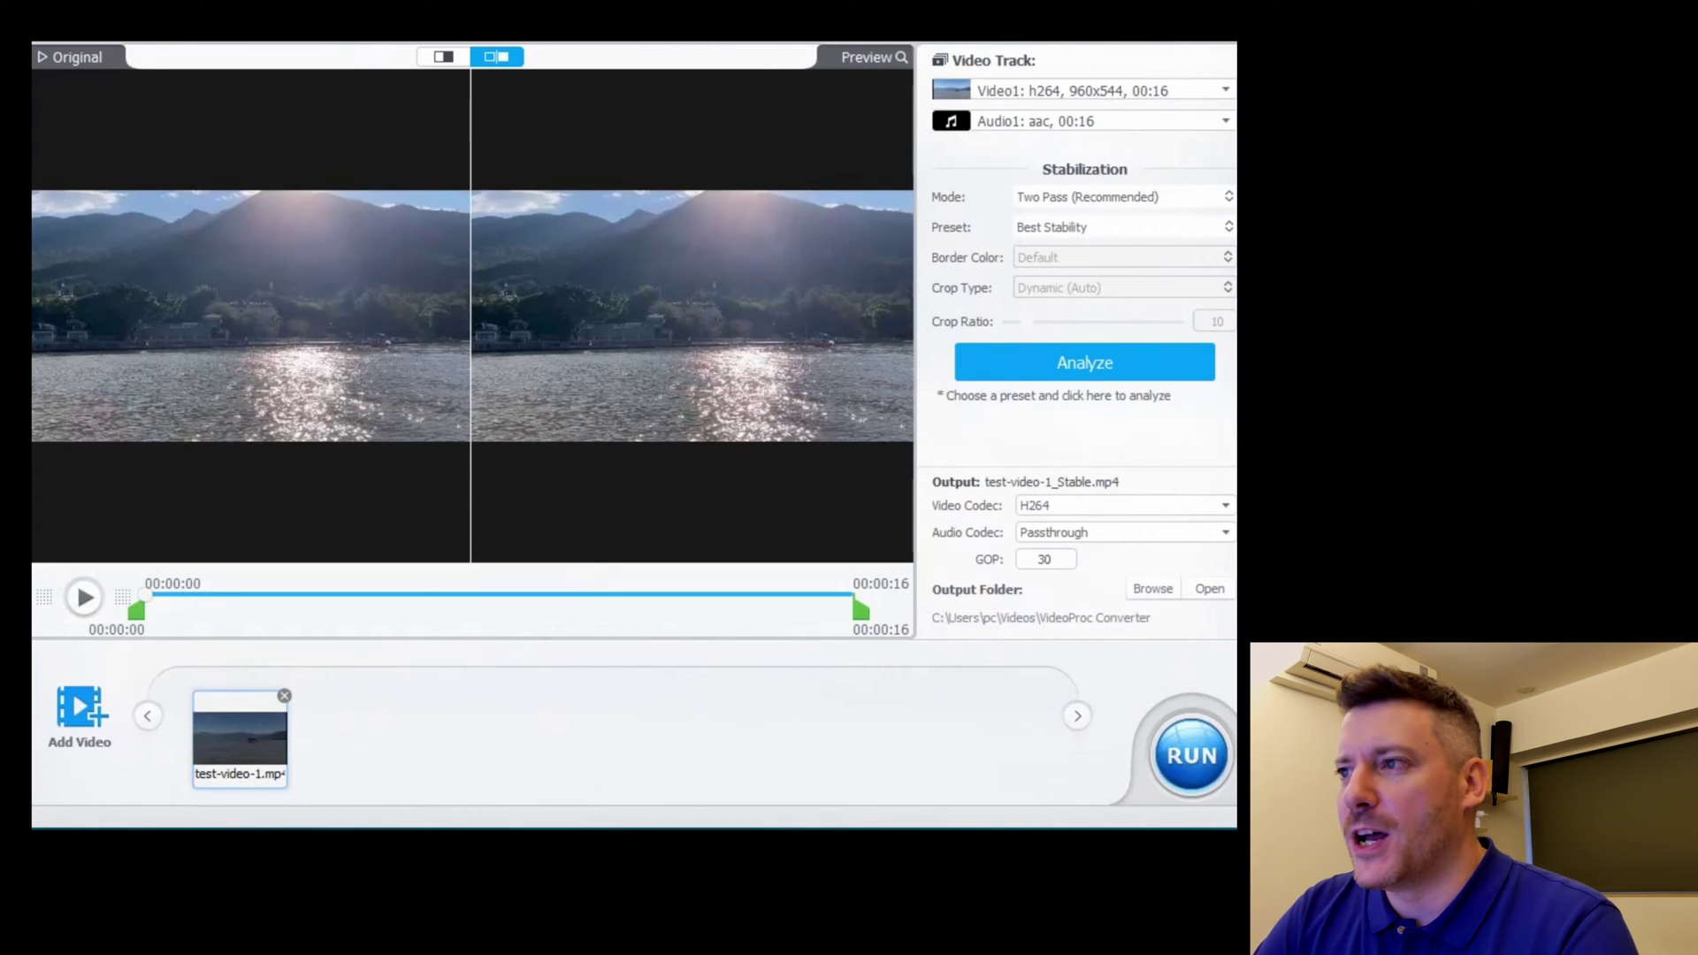
left_click(1058, 231)
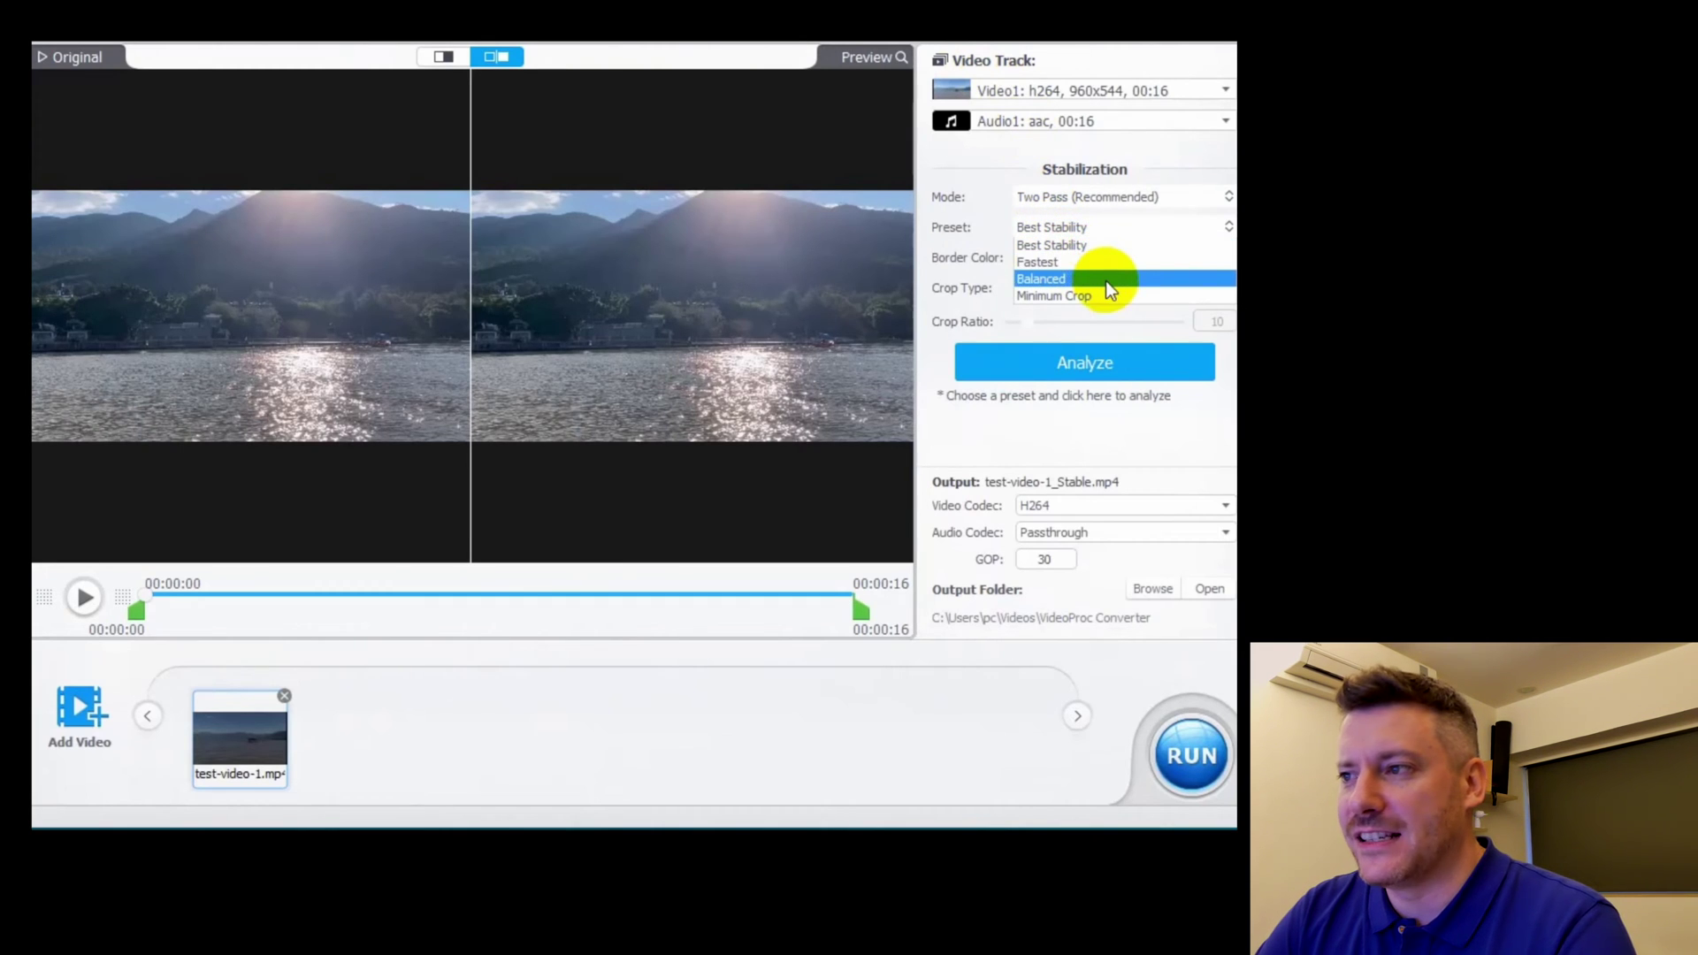
left_click(1148, 425)
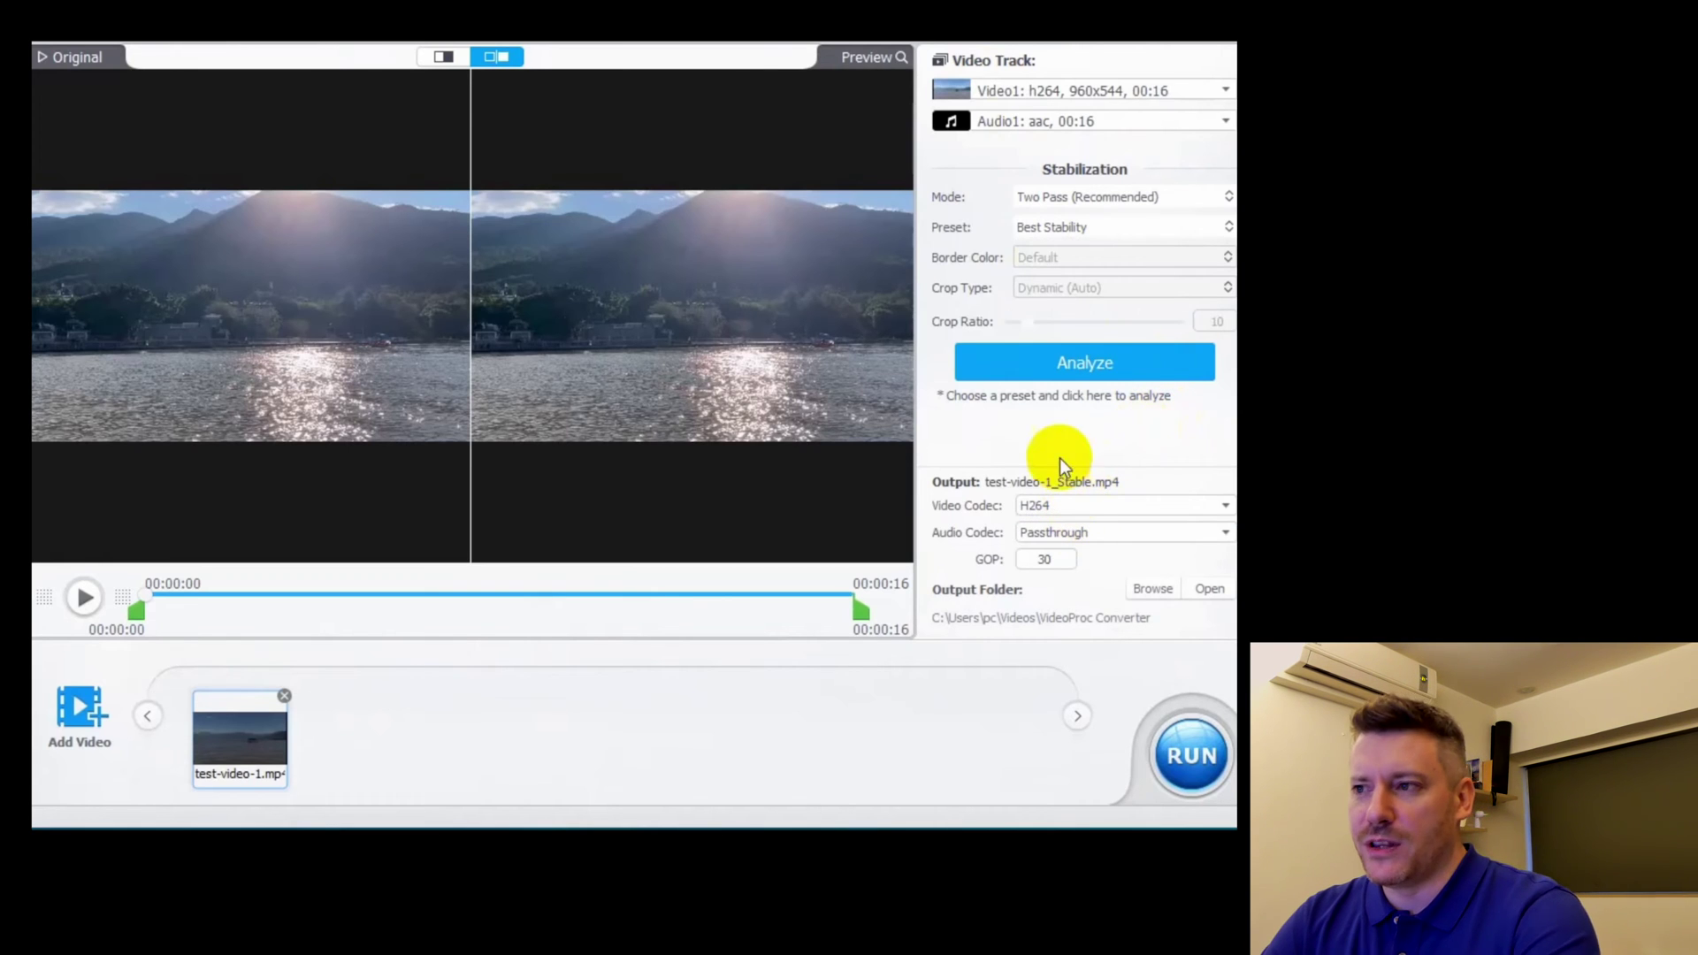
left_click(1049, 363)
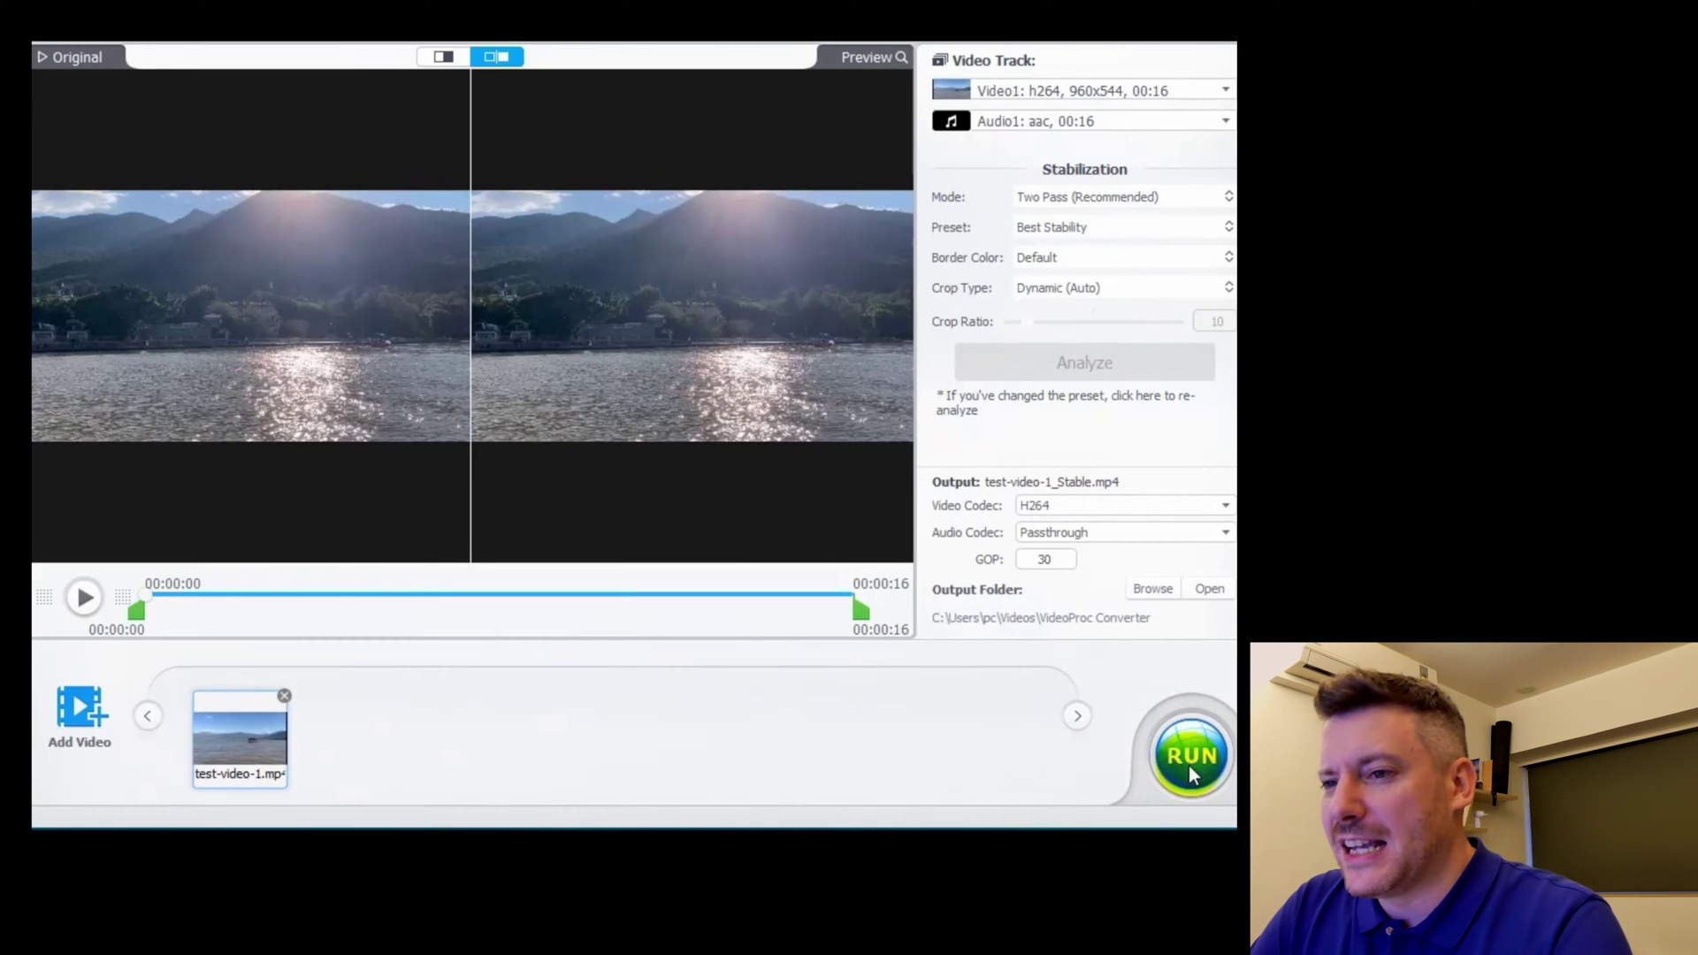
left_click(1188, 766)
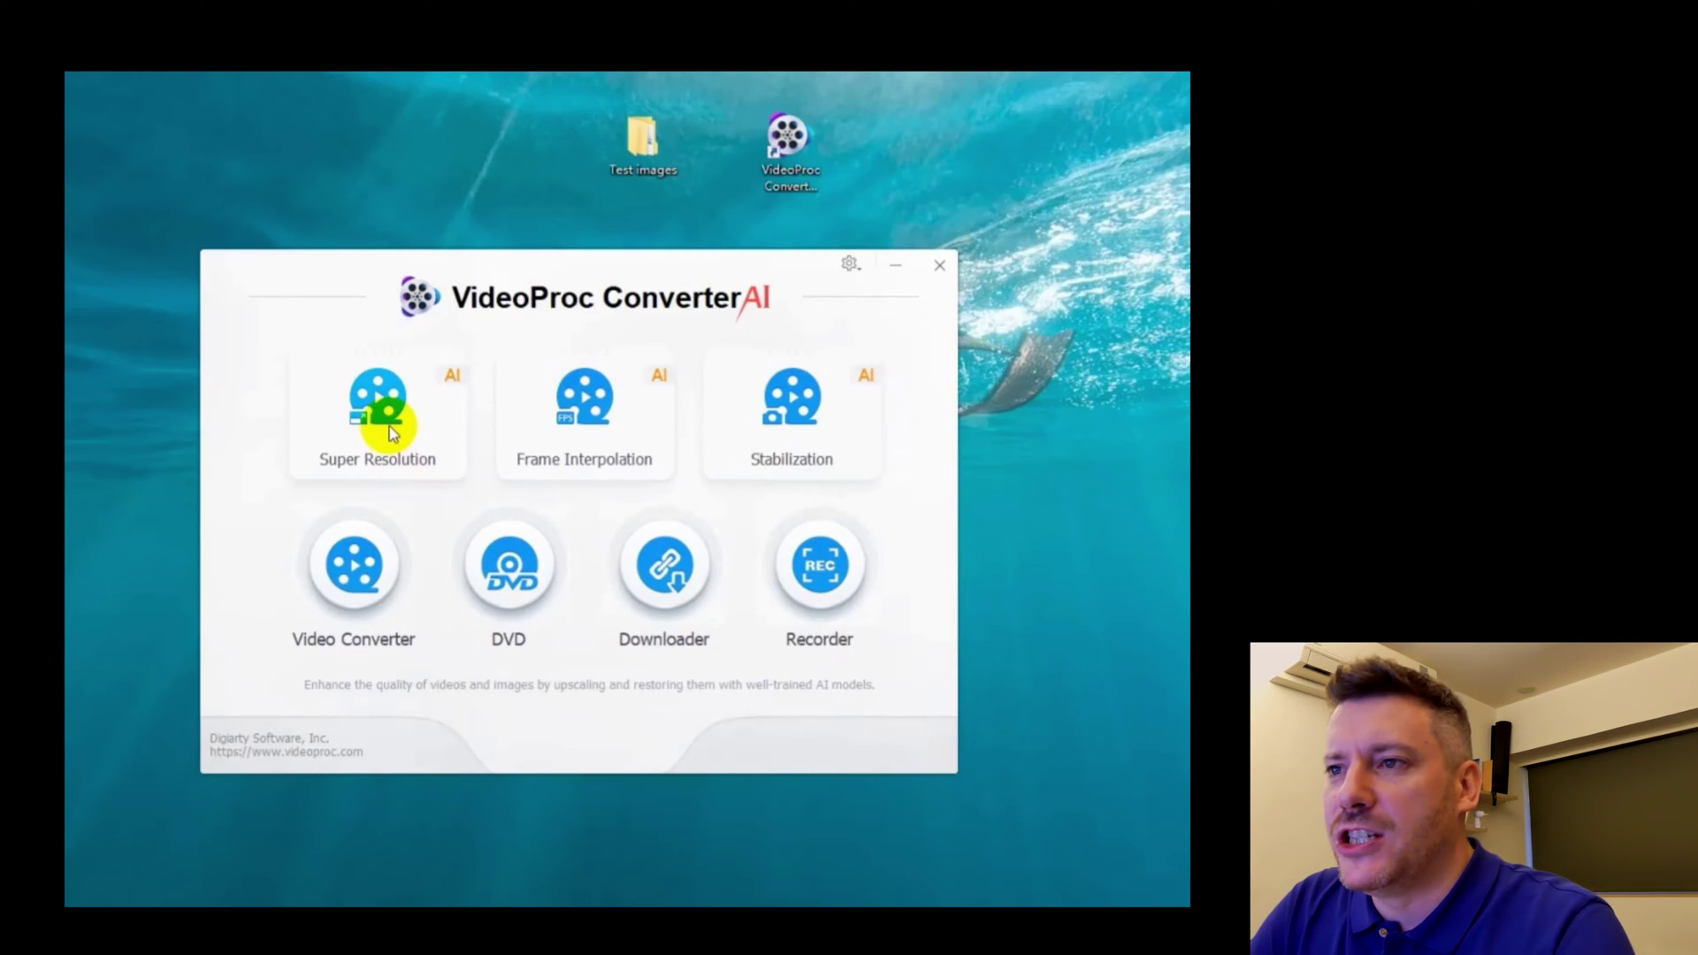
Step: Load the parrot image 1.jpg from Test images > AI ART into Super Resolution
left_click(392, 430)
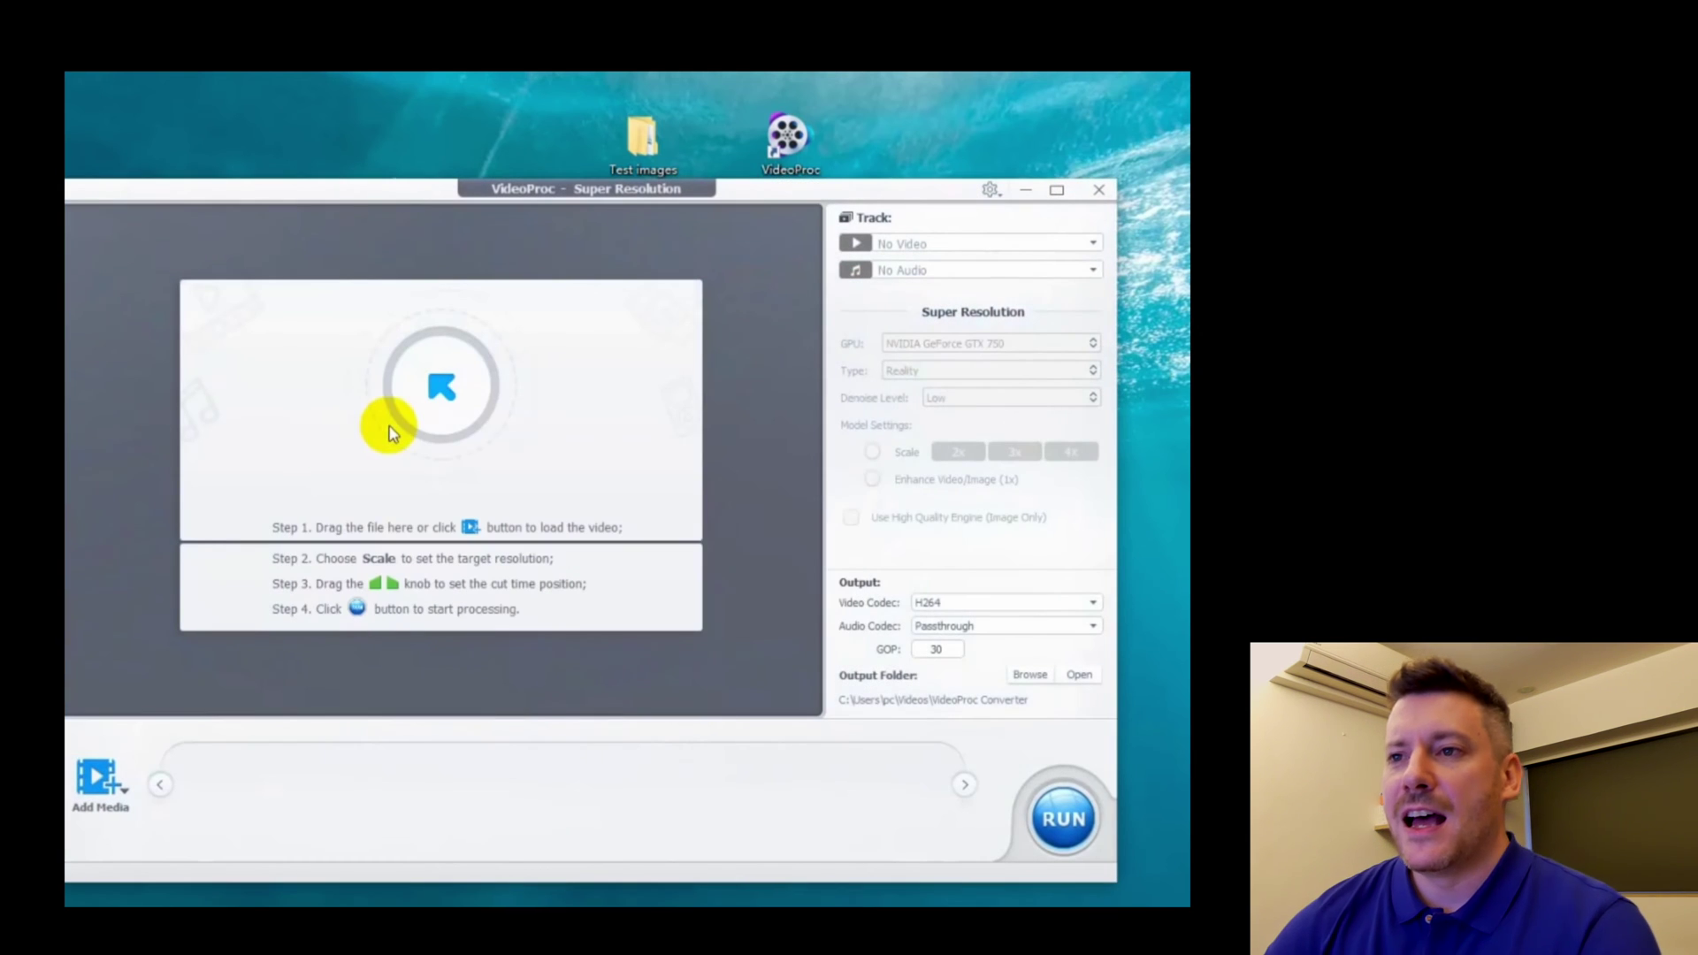
double_click(642, 142)
left_click(210, 180)
double_click(210, 179)
left_click_drag(190, 161, 369, 482)
Step: Preview the parrot upscaled 4x to 1968×1920, shift the split divider, and add images 4 and 5
left_click(910, 199)
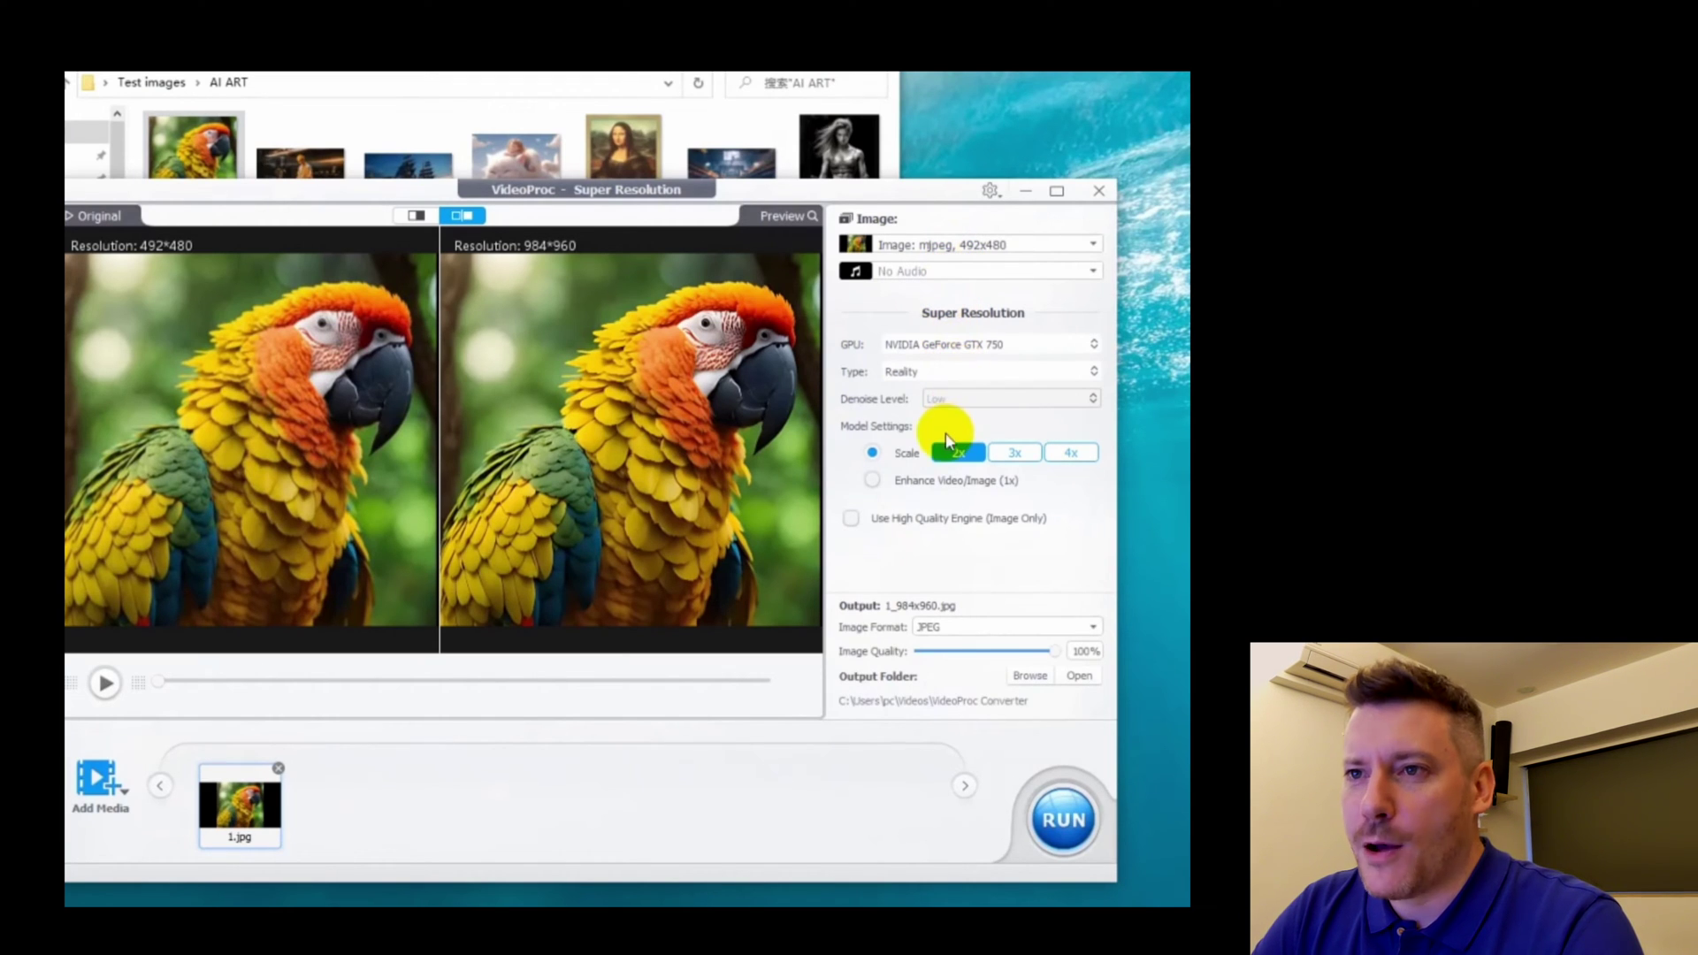
left_click(1017, 455)
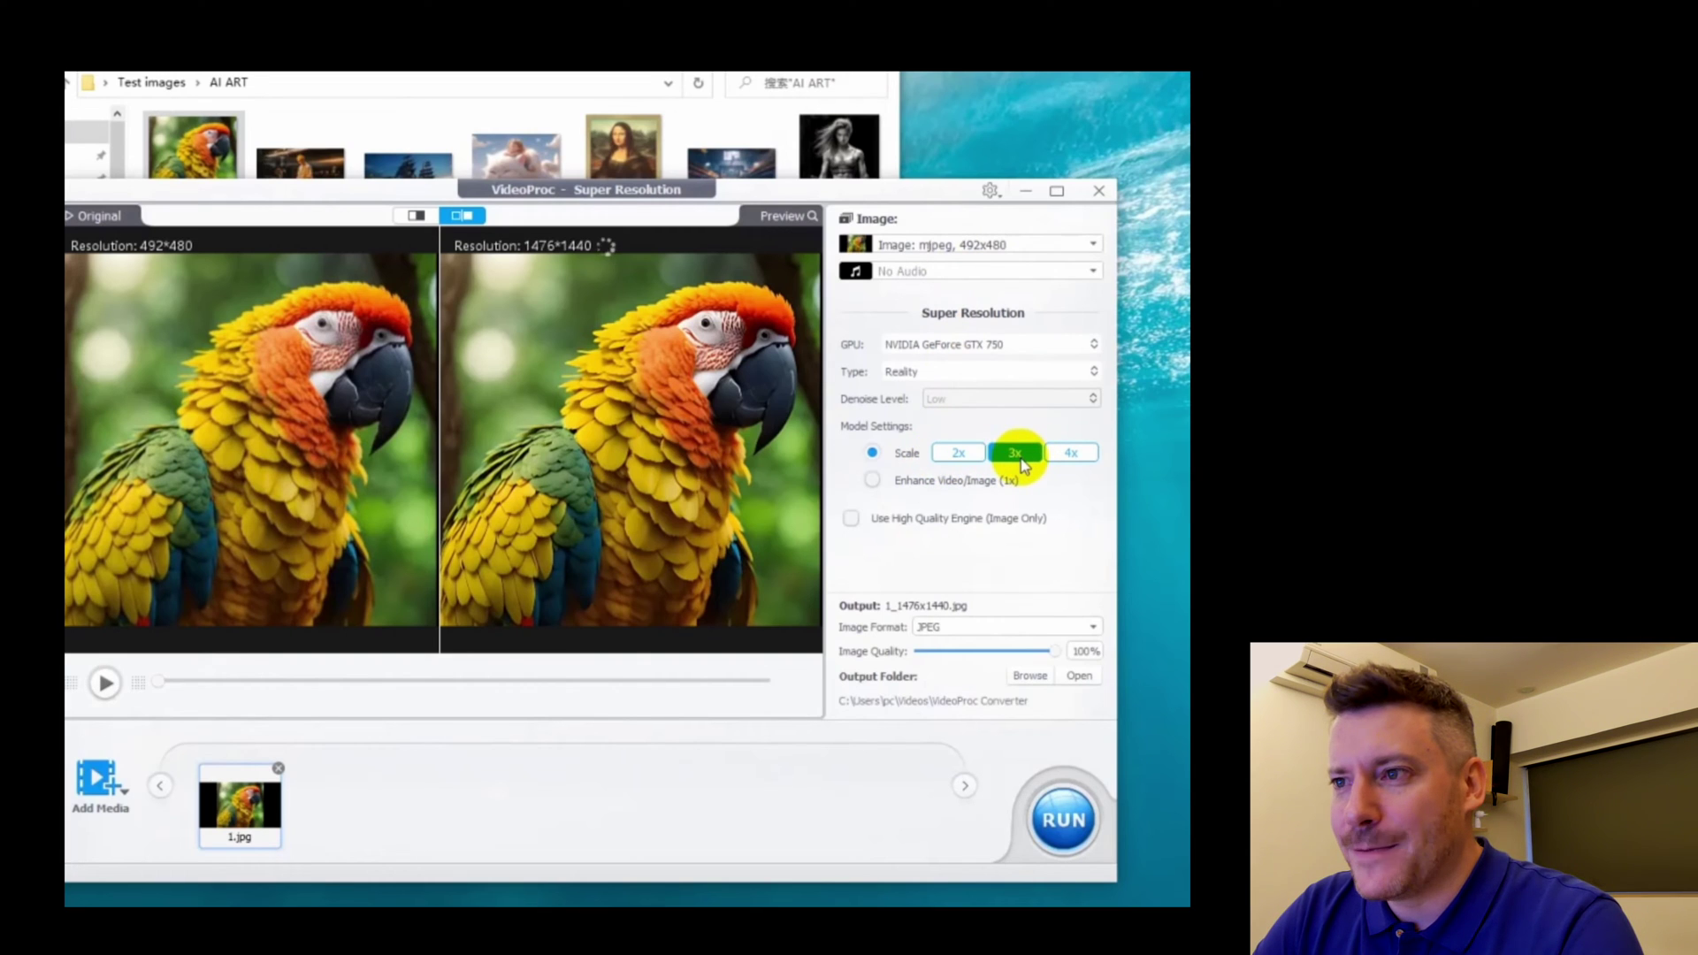
left_click(1074, 454)
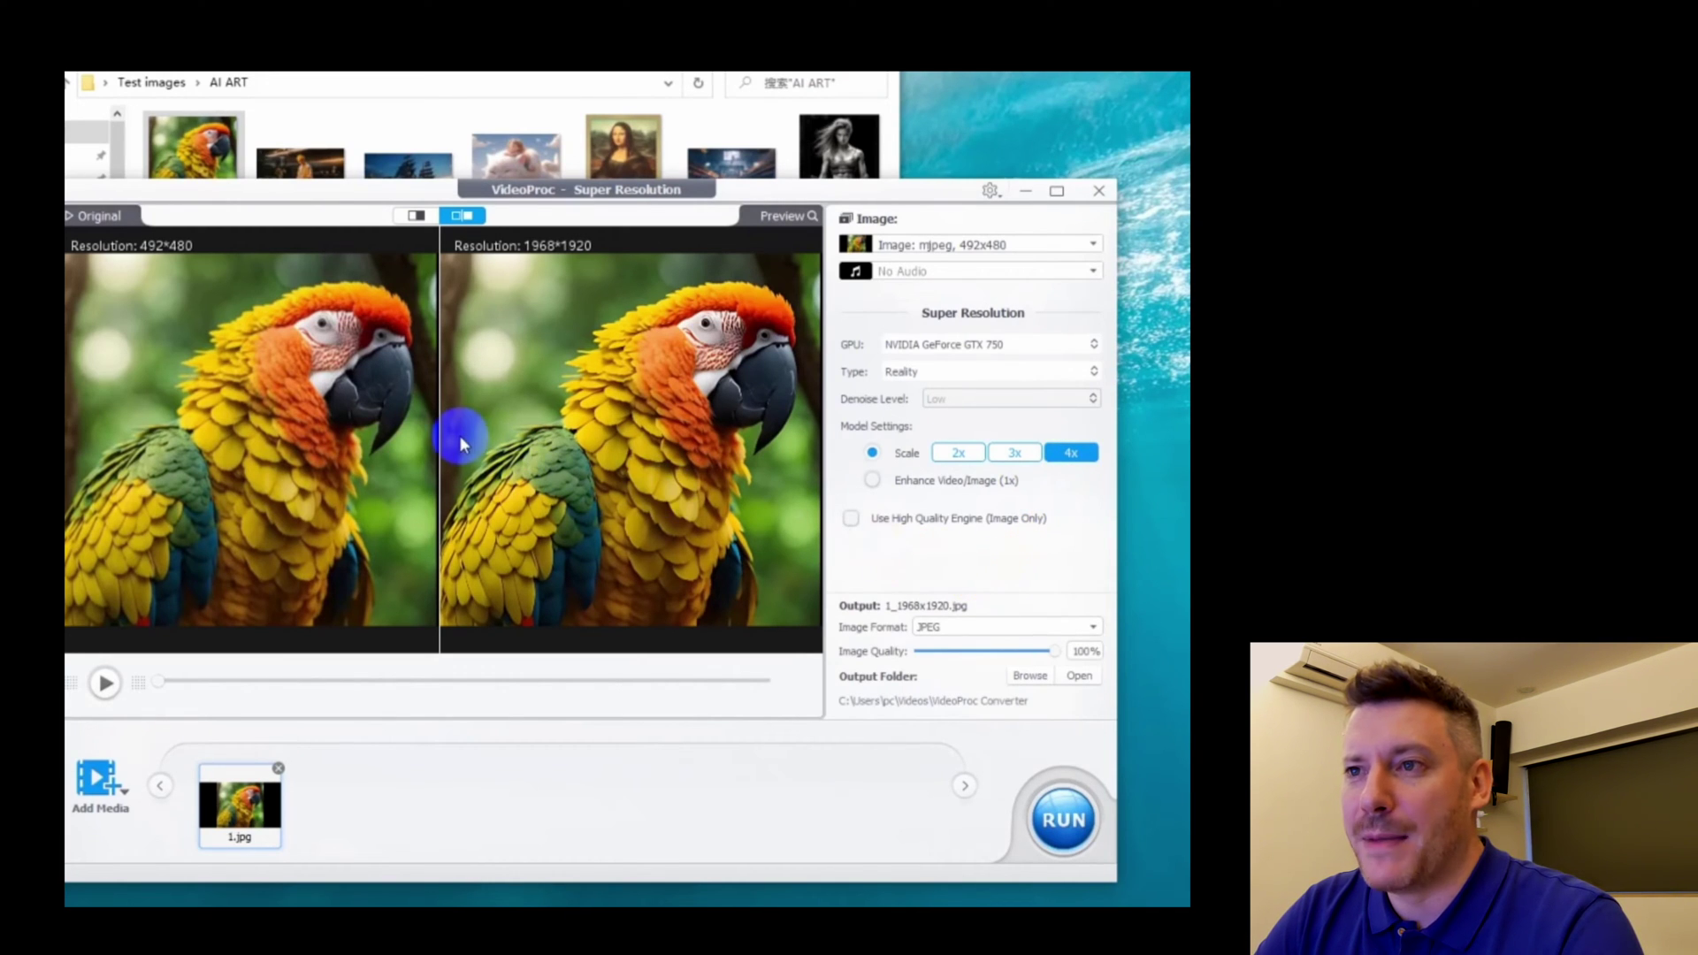
left_click_drag(438, 444, 668, 447)
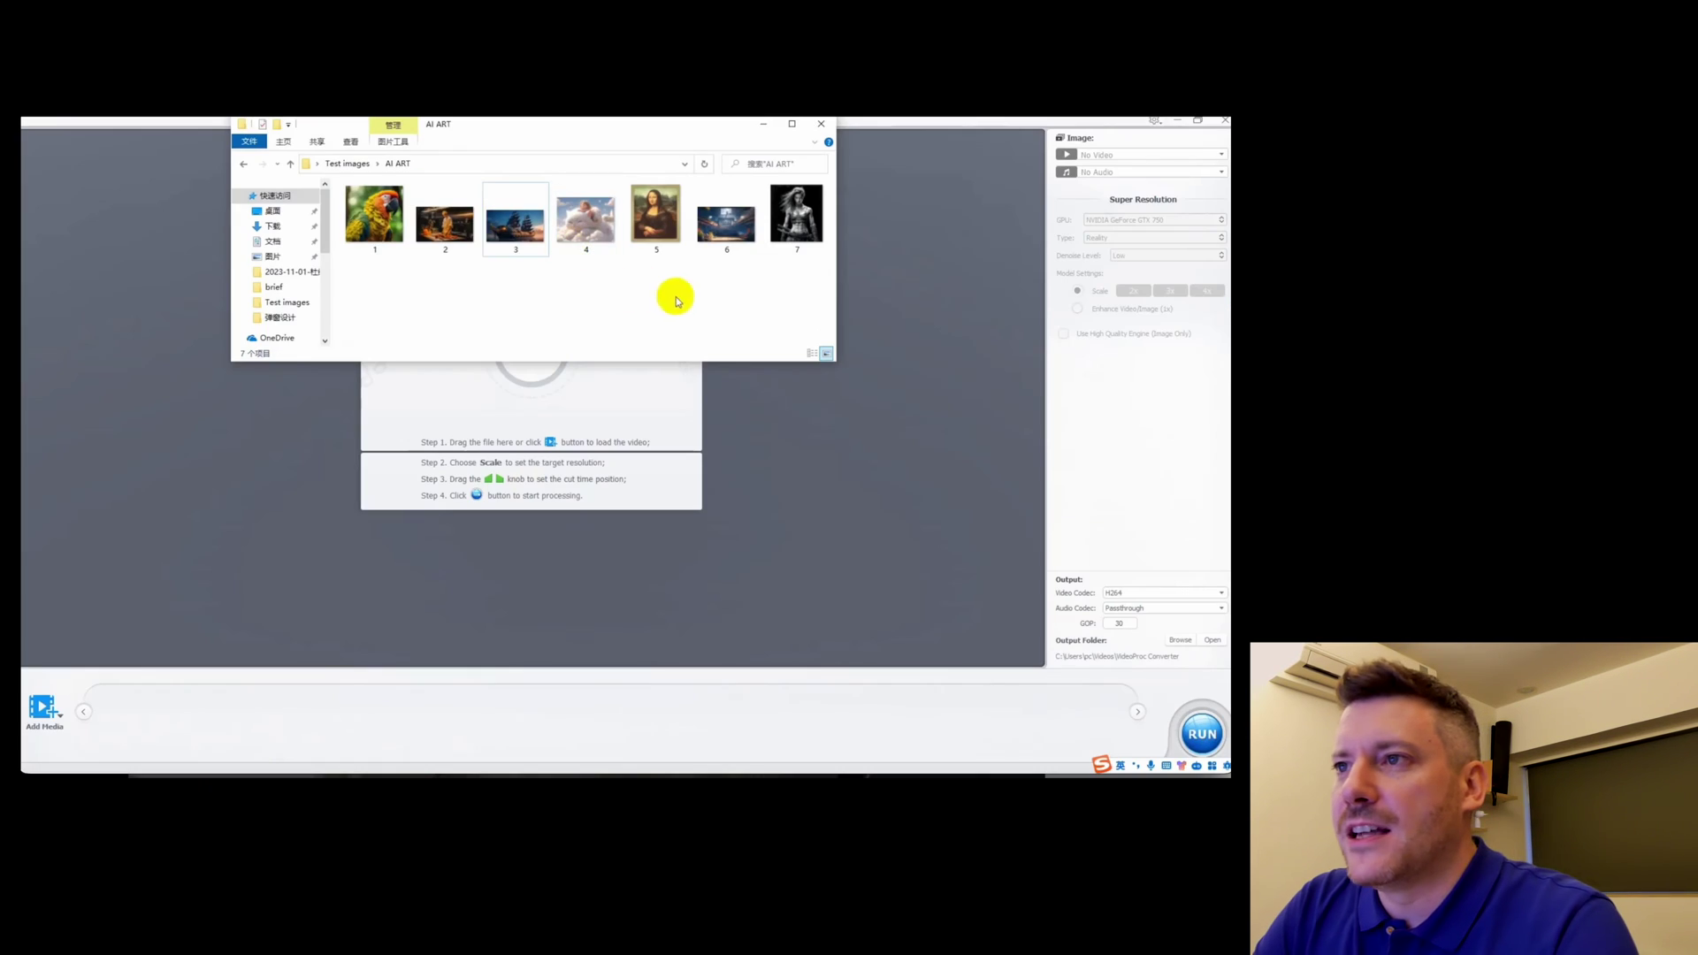
left_click_drag(675, 296, 550, 478)
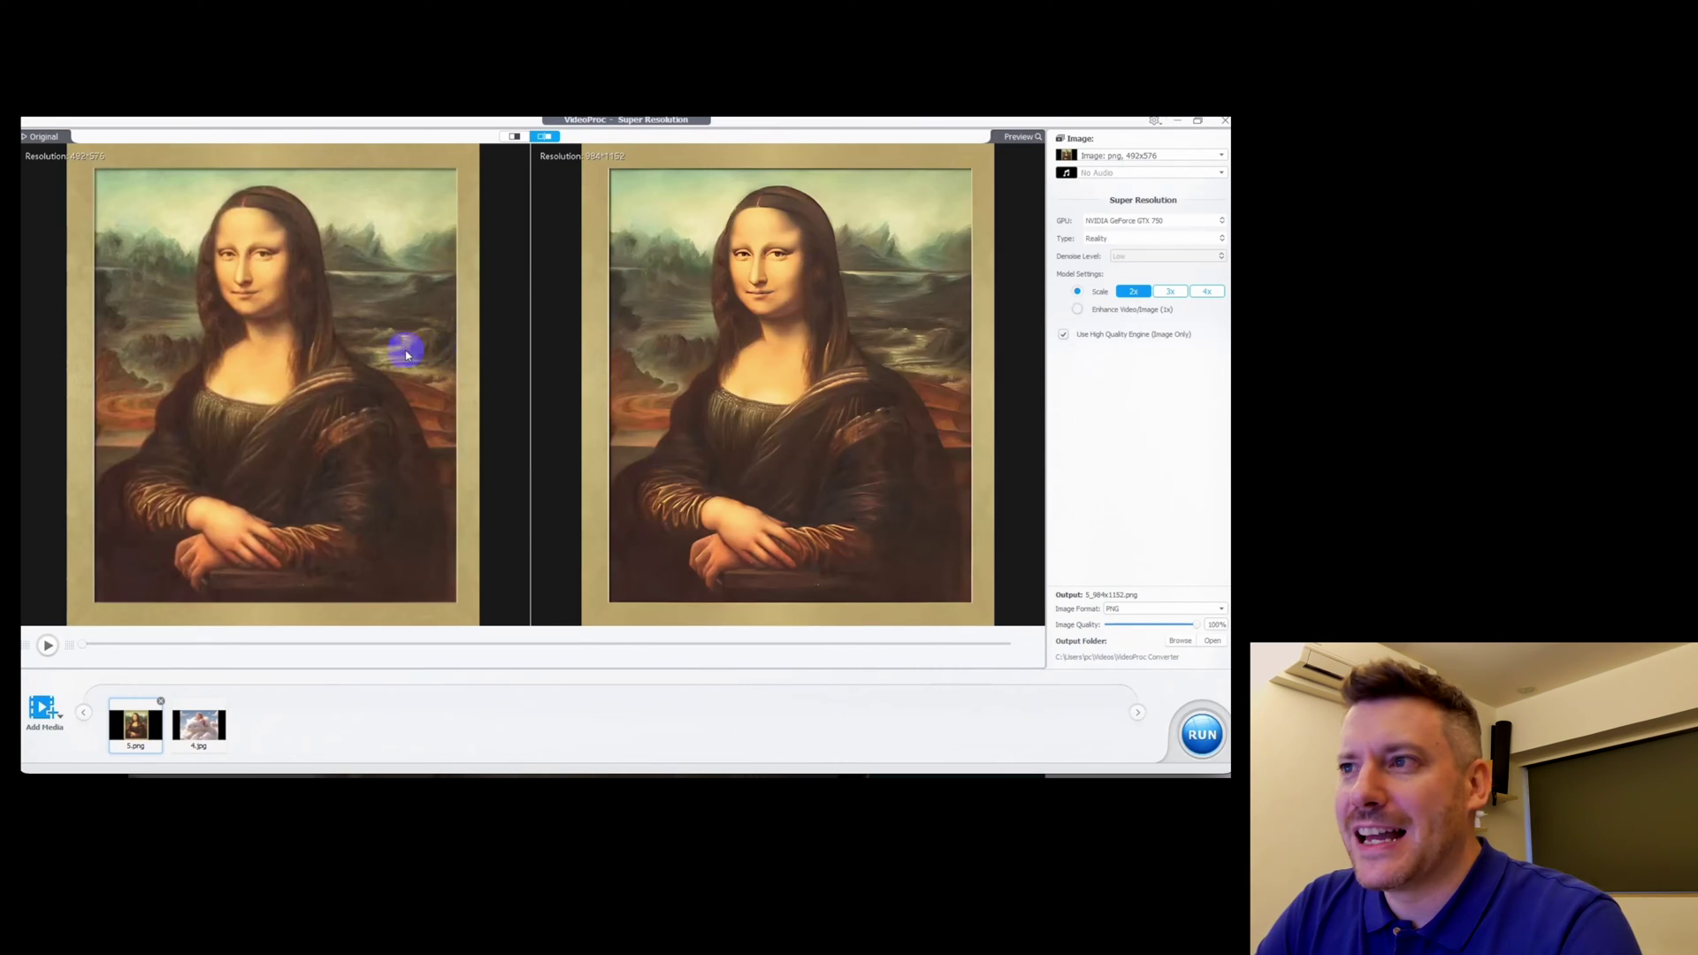
Step: Preview the Mona Lisa 5.png at 4x (1968×2304) and girl-on-cat 4.jpg at 4x (2456×1920)
left_click(1170, 293)
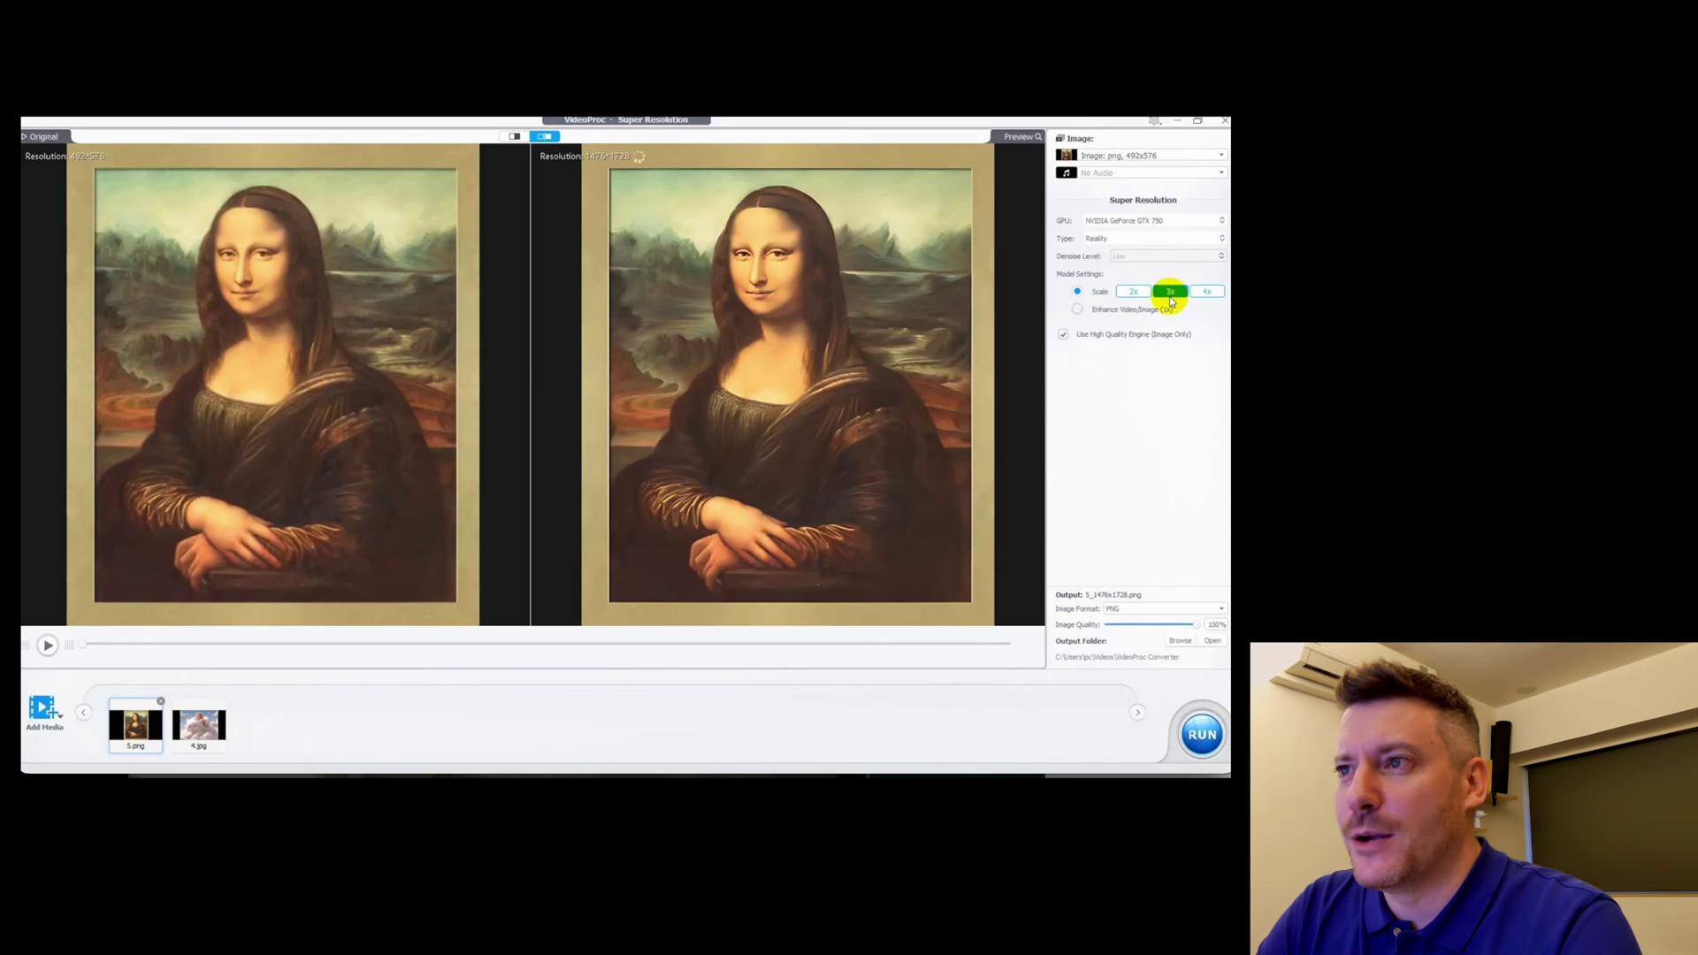
left_click(1209, 293)
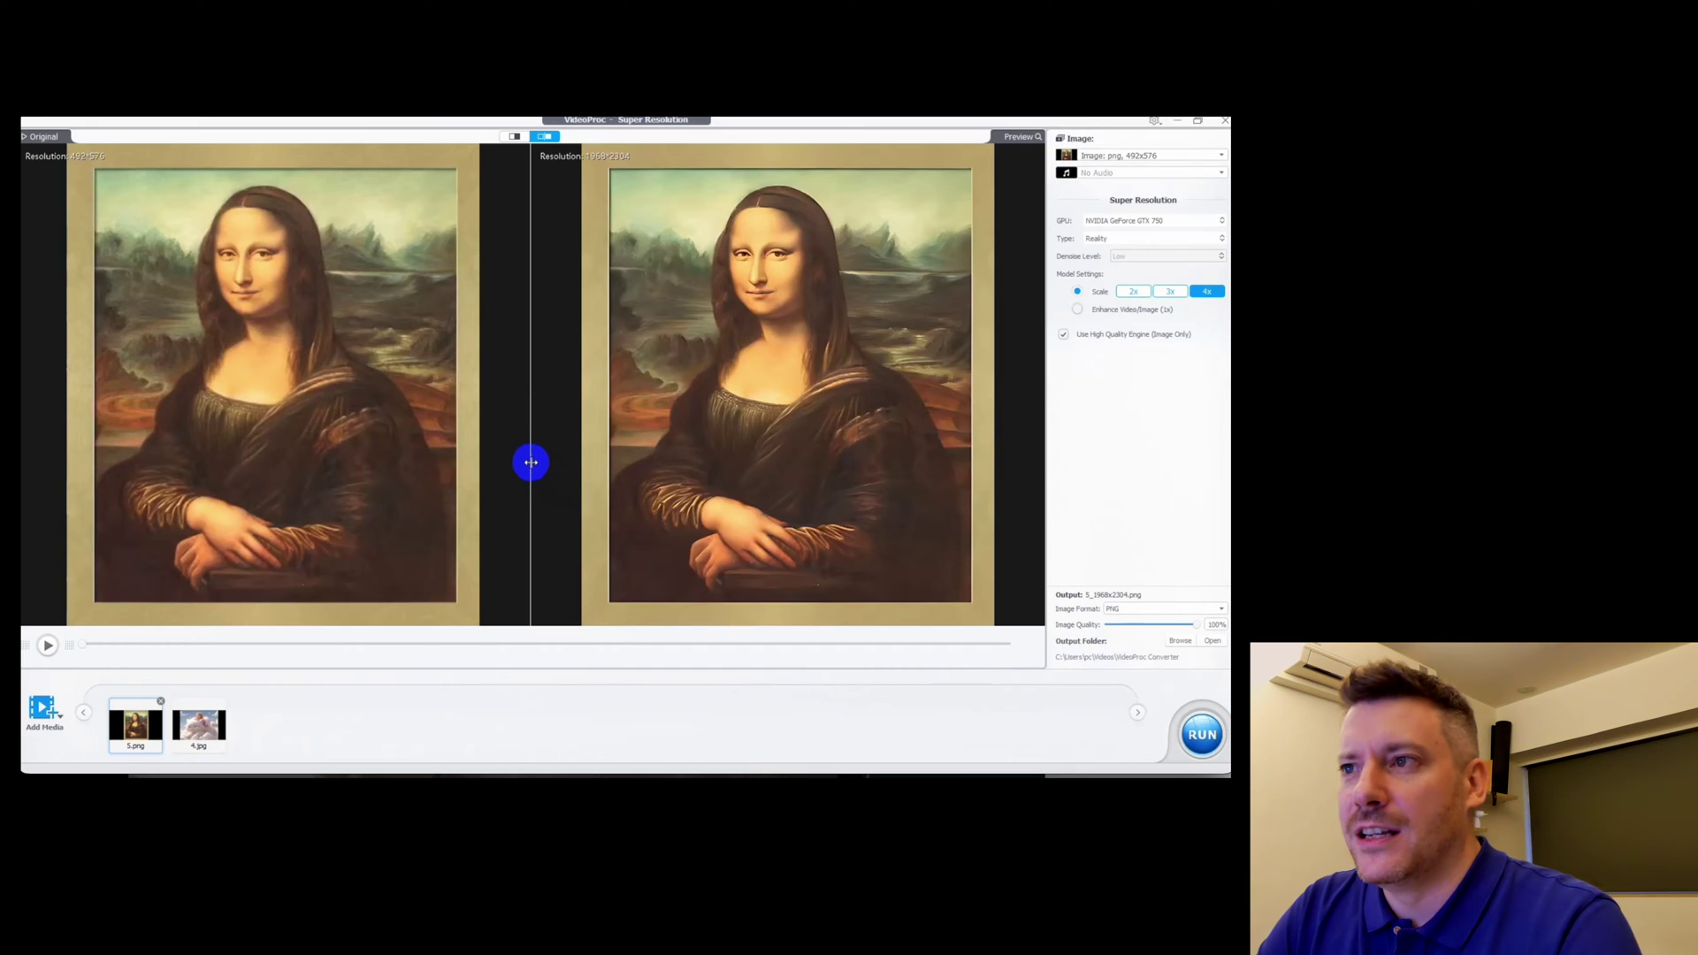
left_click(198, 723)
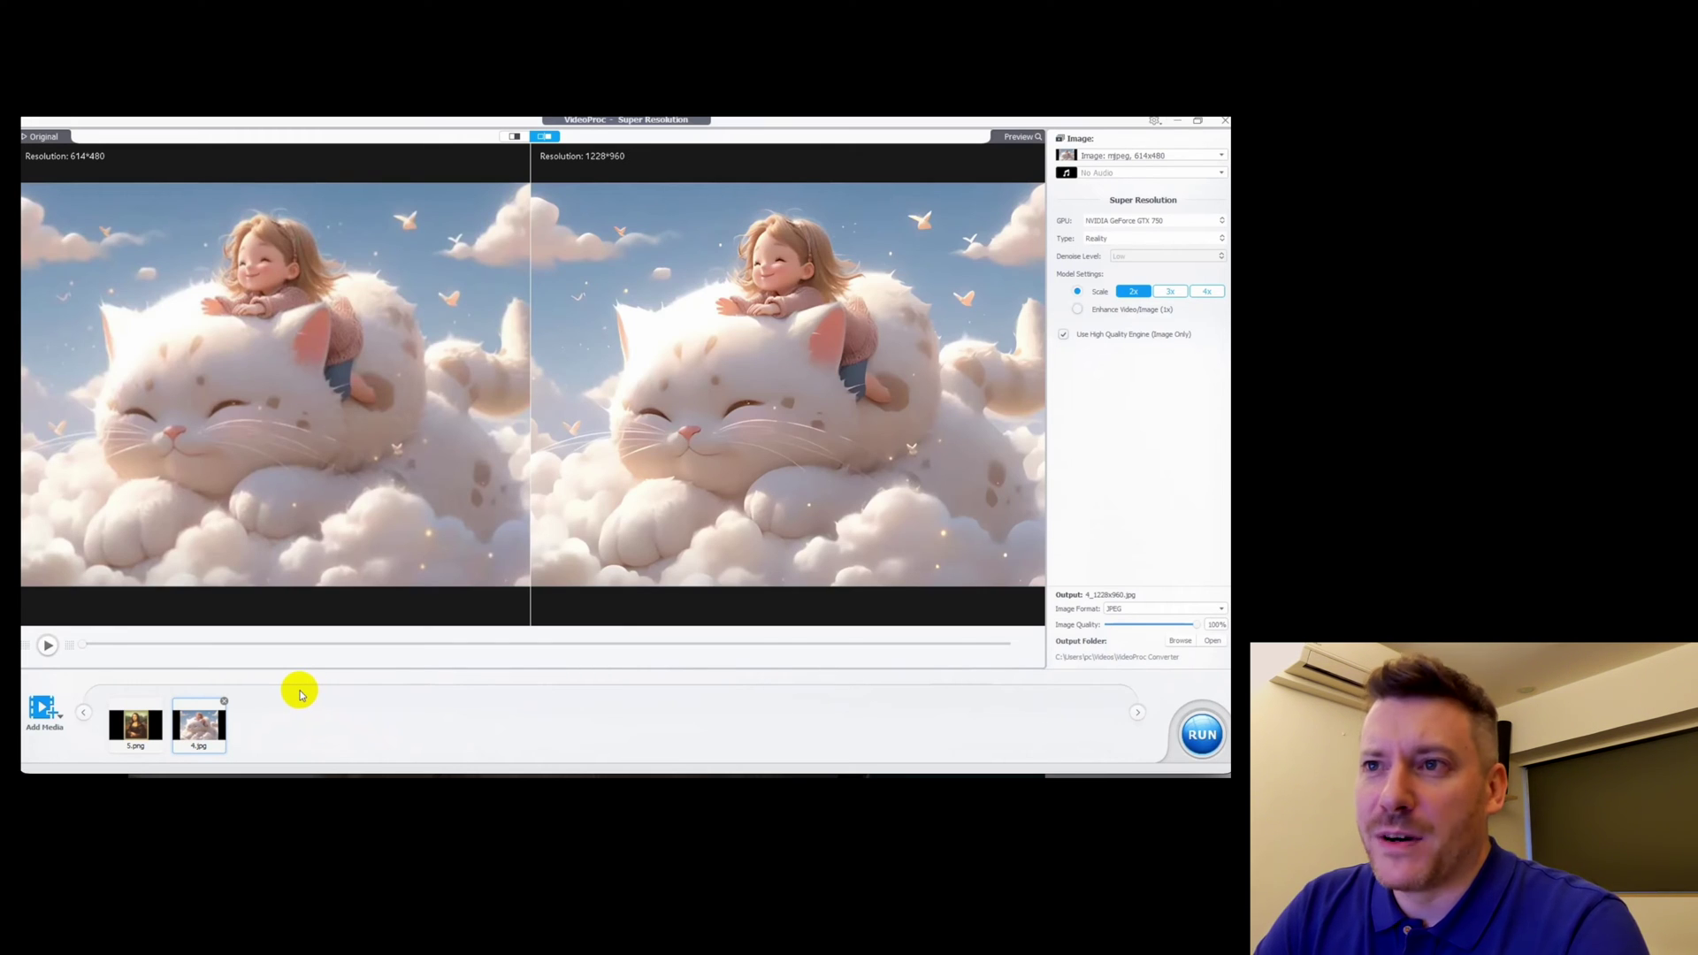
left_click(1172, 291)
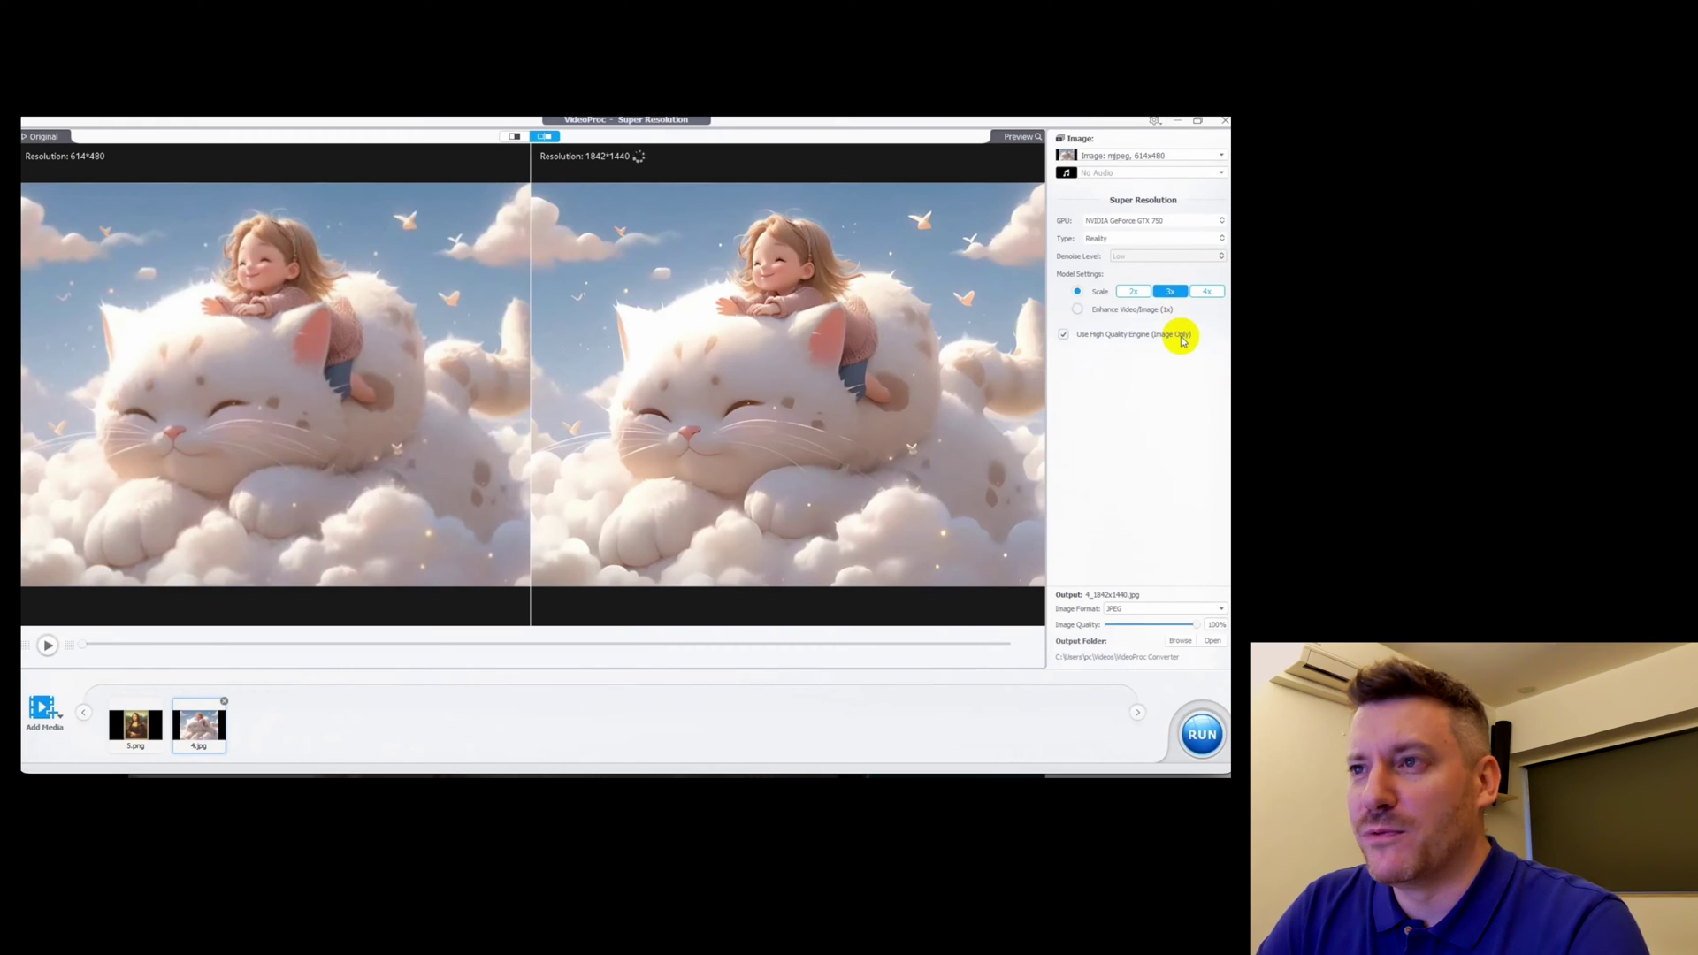
left_click(1209, 297)
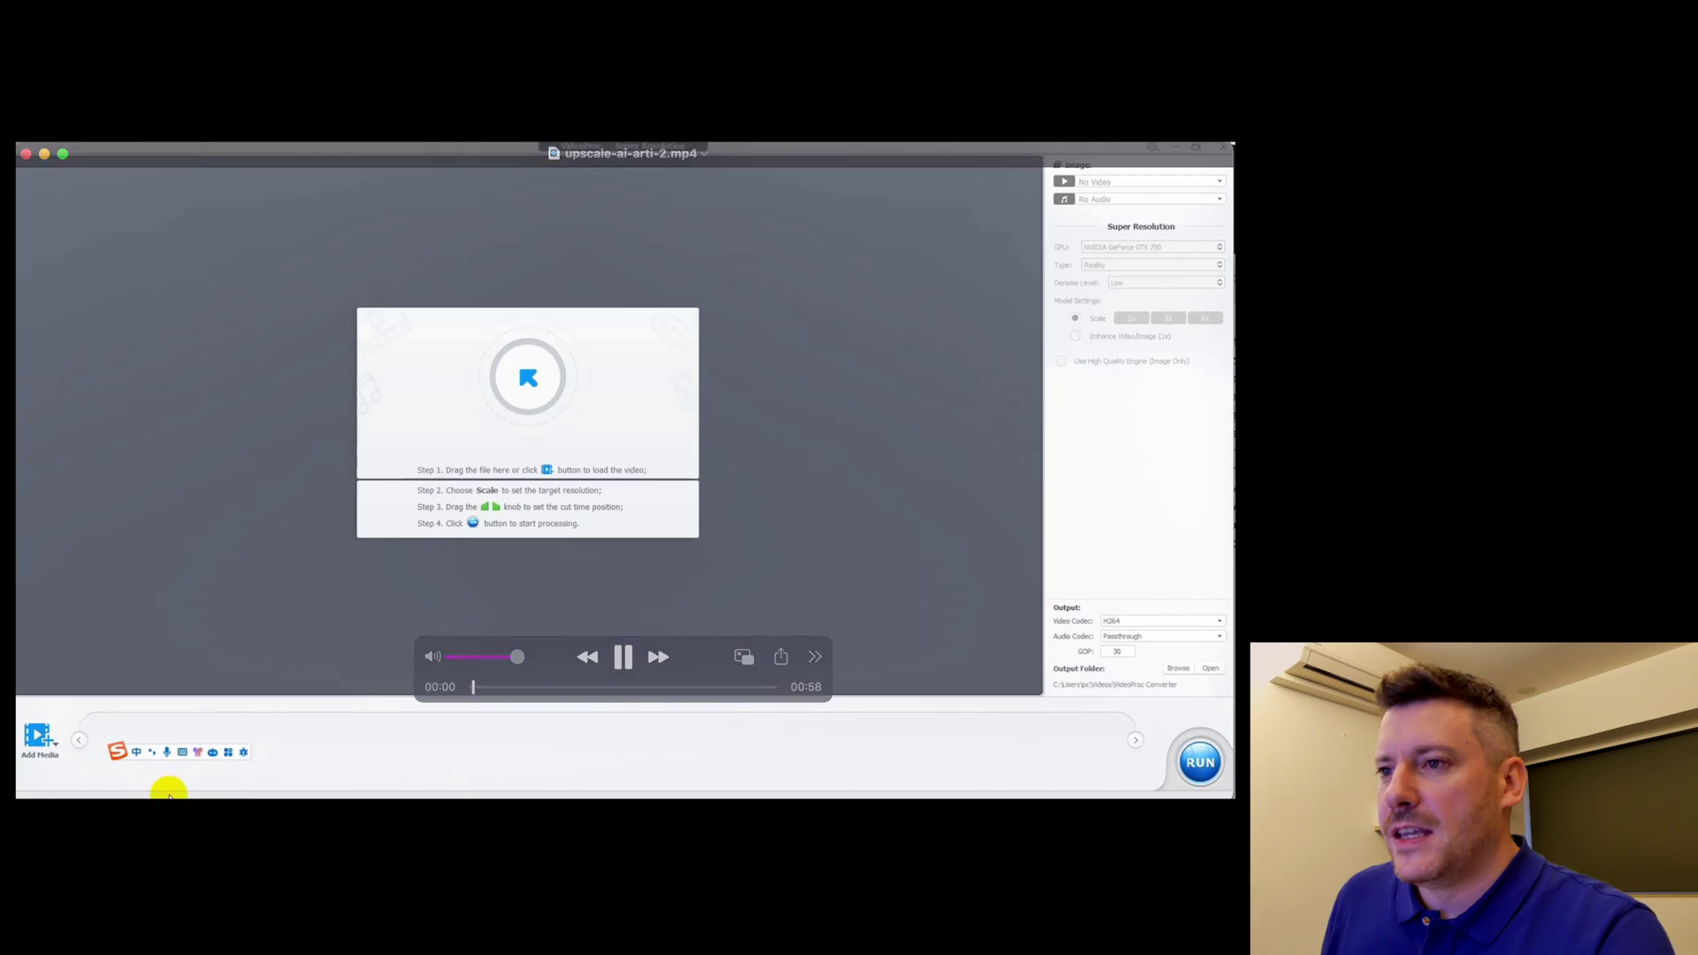
Step: Add AI-art images 2 and 3 to the Super Resolution media list
left_click(185, 762)
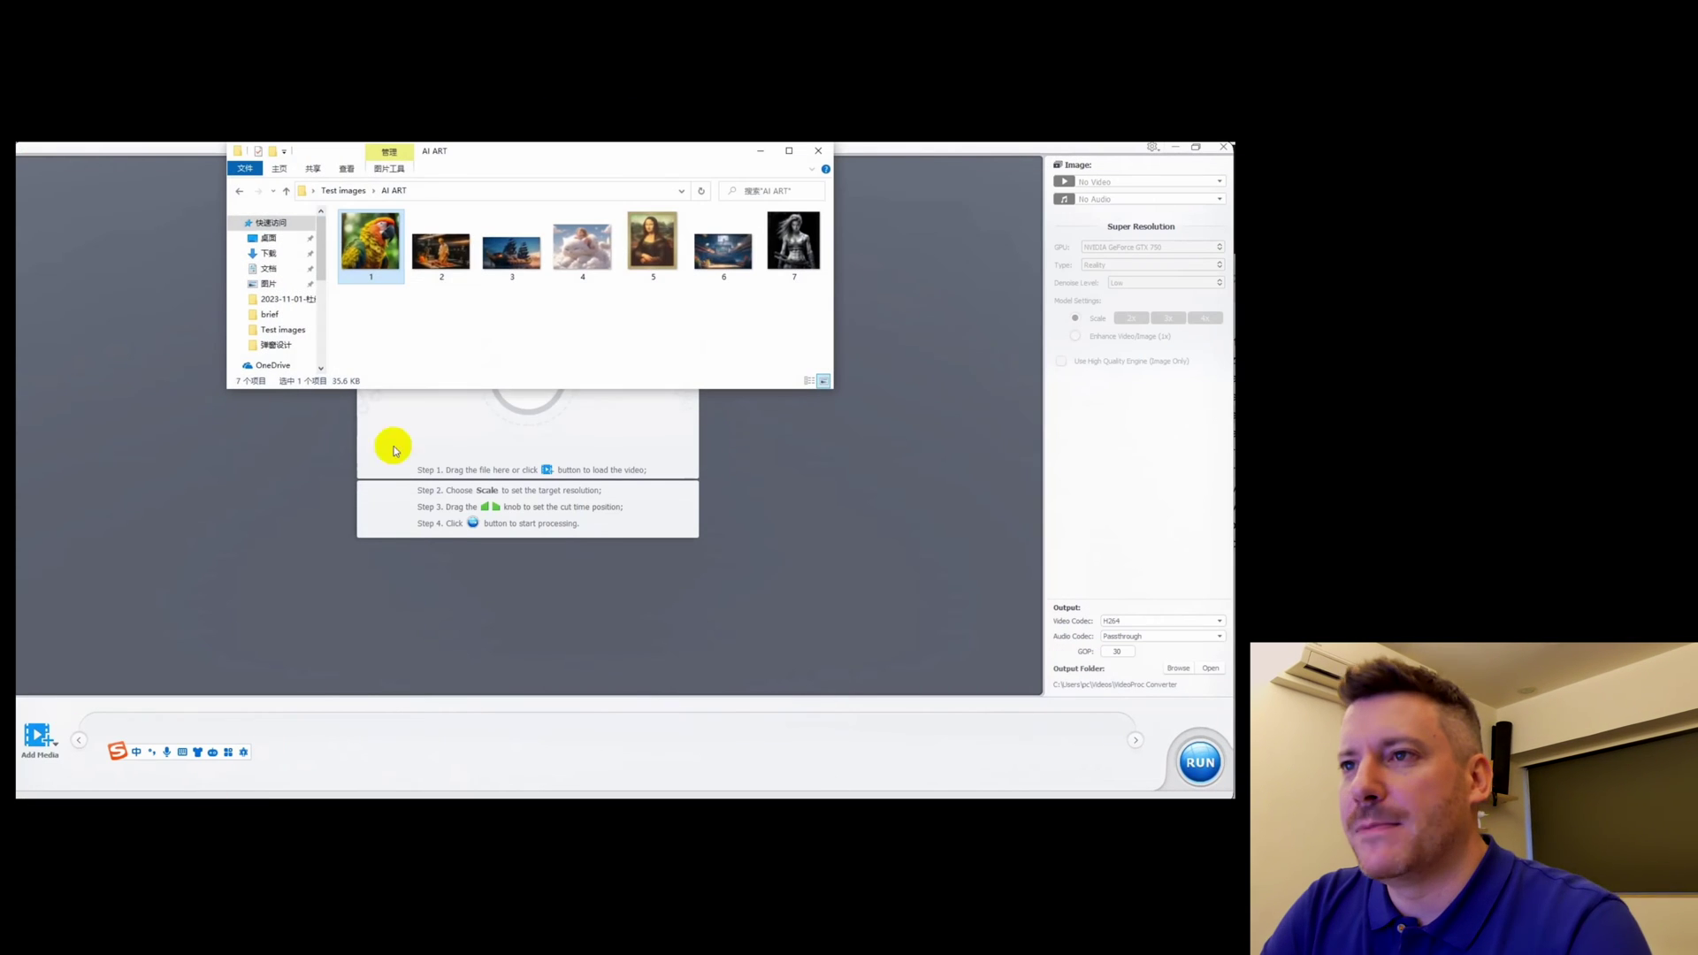
left_click_drag(431, 261, 473, 385)
left_click_drag(509, 252, 544, 438)
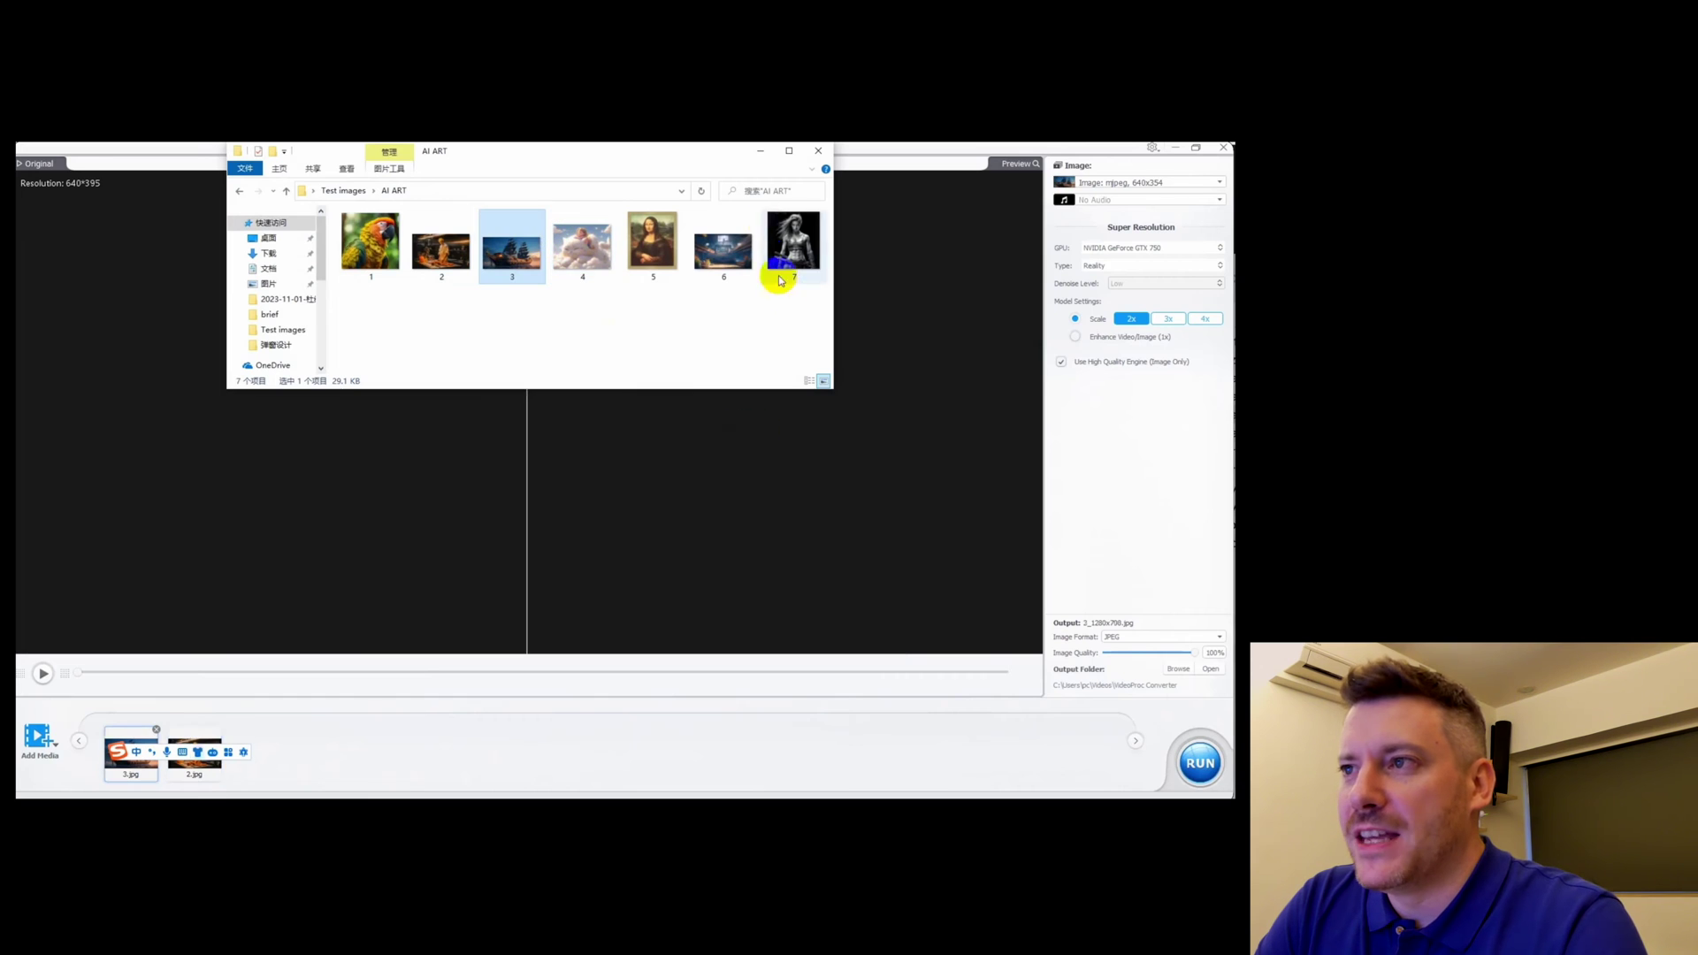
left_click(762, 156)
Step: Preview the ship image 3.jpg upscaled 4x to 2560×1416
left_click(137, 765)
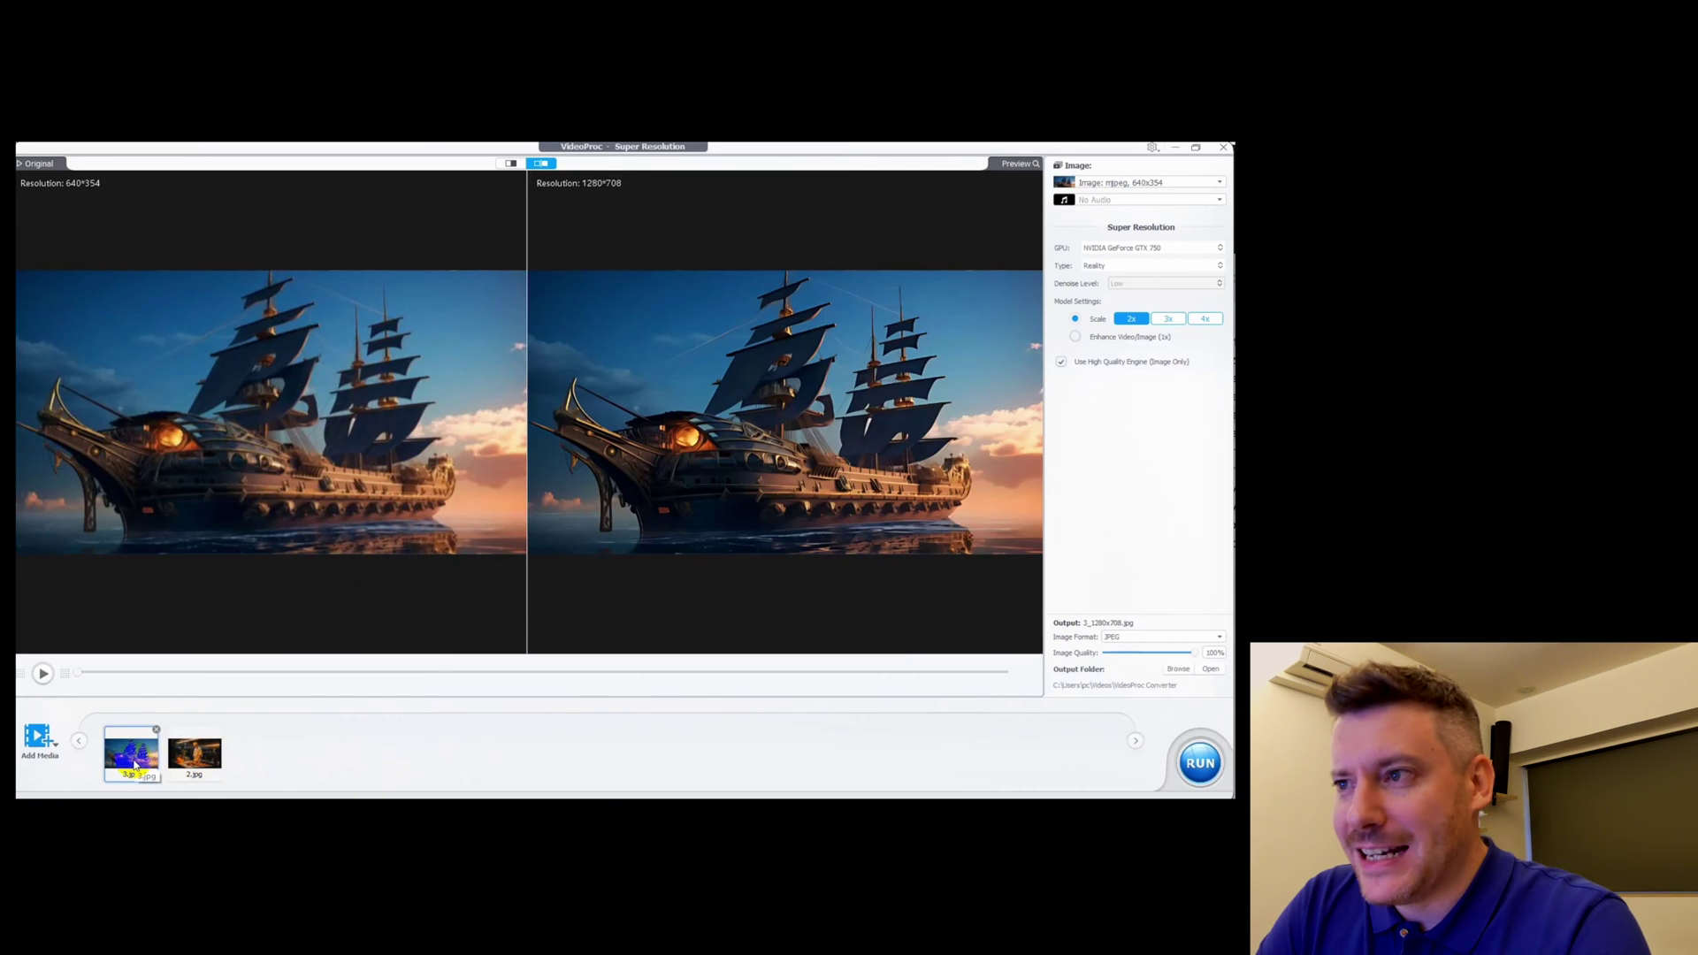
left_click_drag(135, 766, 413, 607)
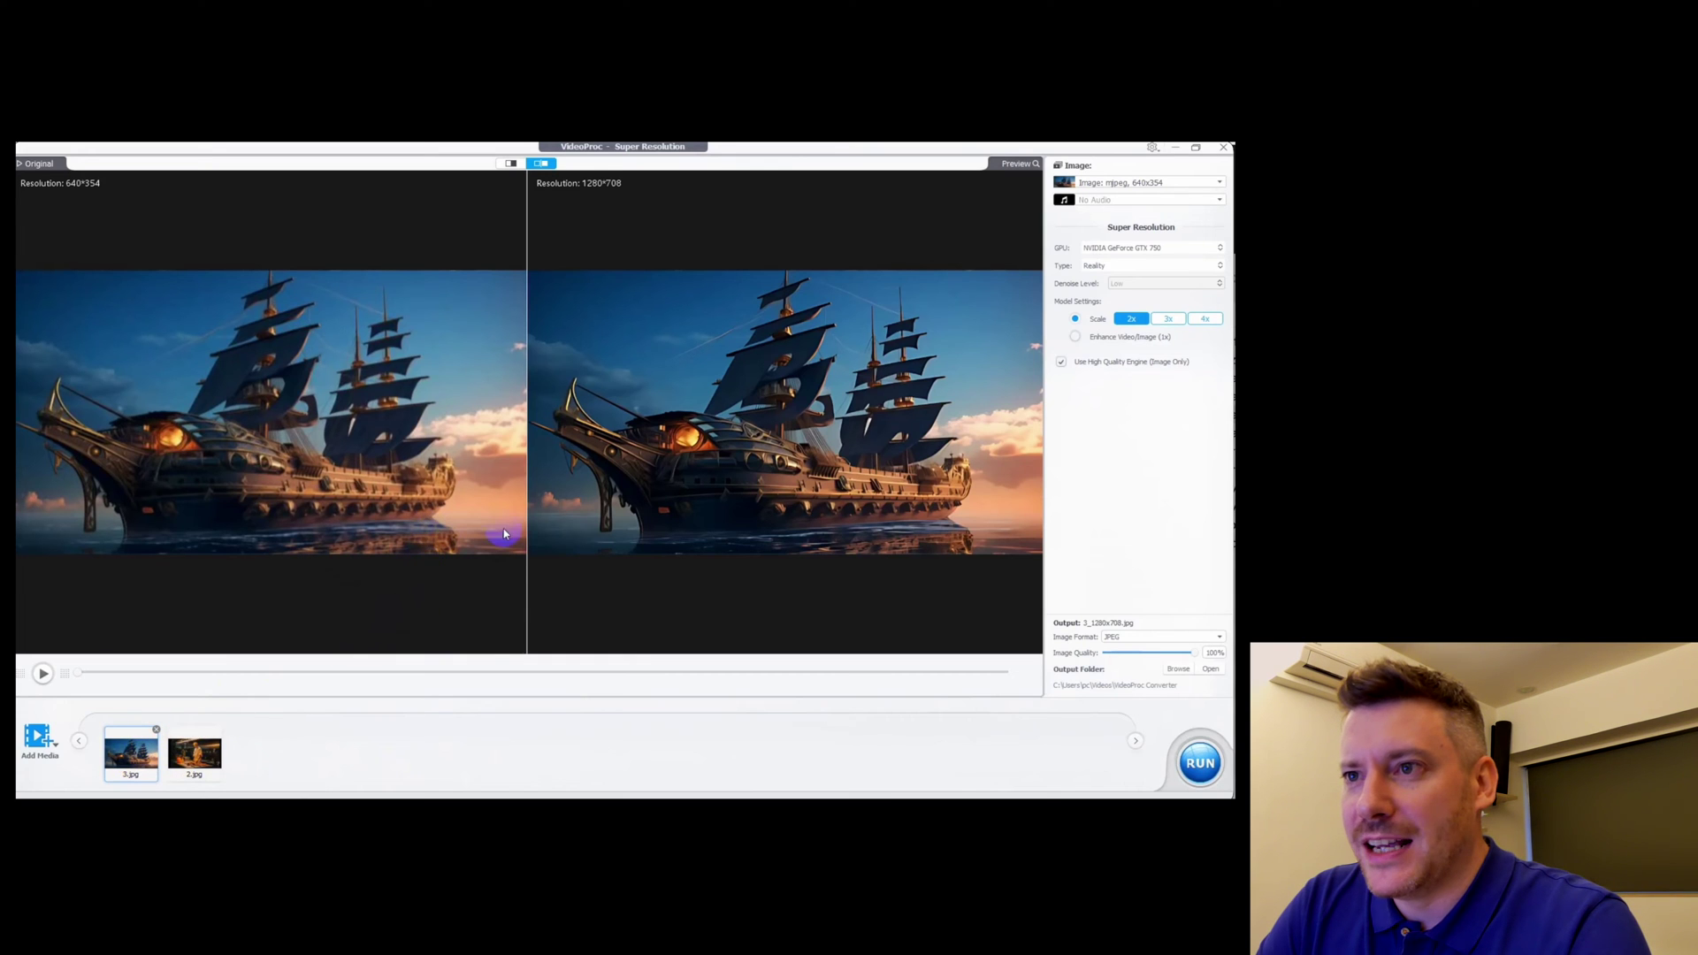
mouse_move(527, 521)
left_mouse_down()
mouse_move(311, 519)
mouse_move(529, 542)
left_mouse_up()
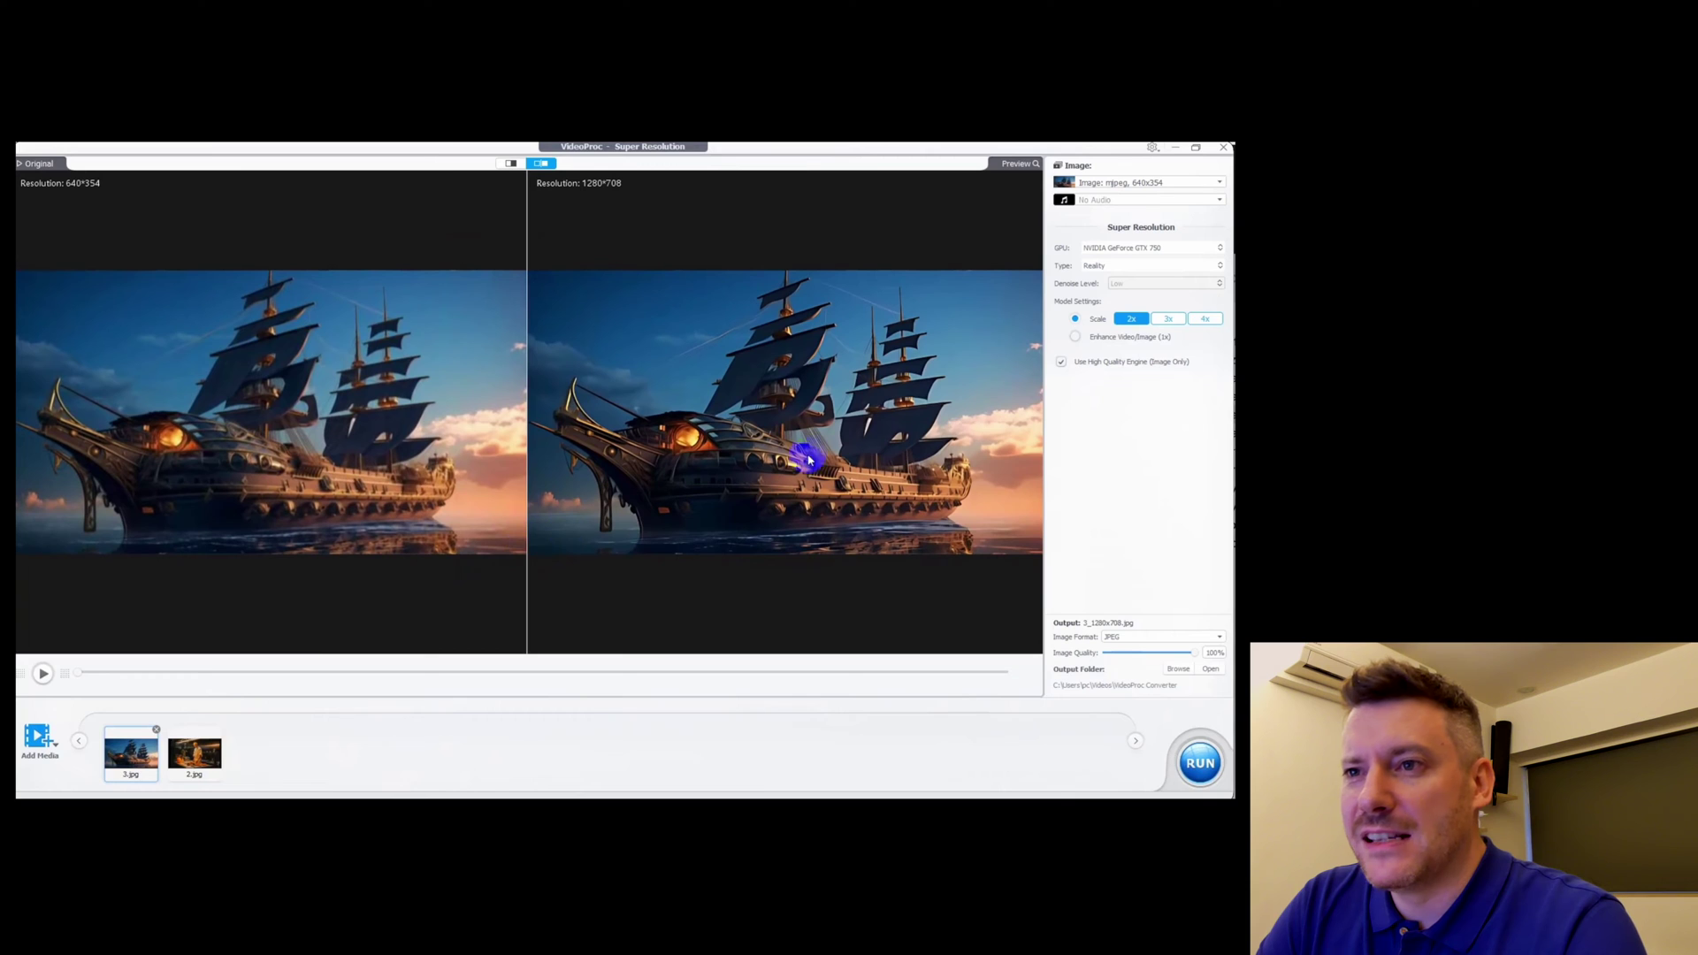
left_click(1169, 319)
left_click(1210, 320)
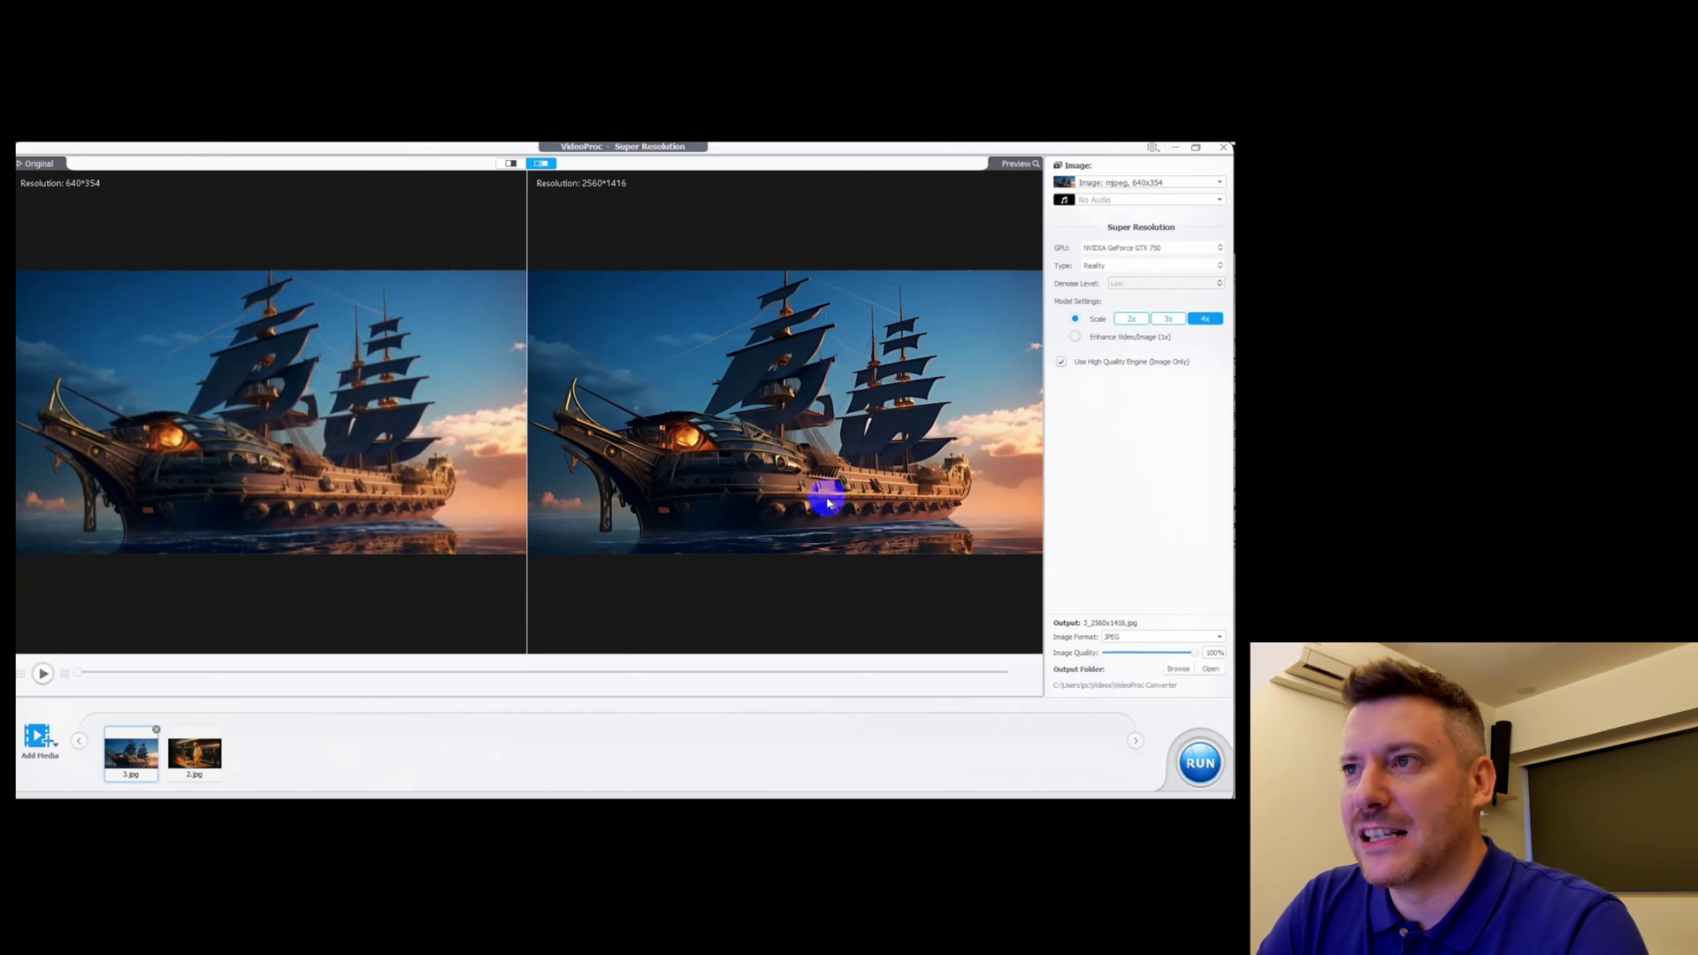
Step: Preview the chef scene 2.jpg upscaled 4x to 2560×1580, widening the upscaled side
left_click(201, 762)
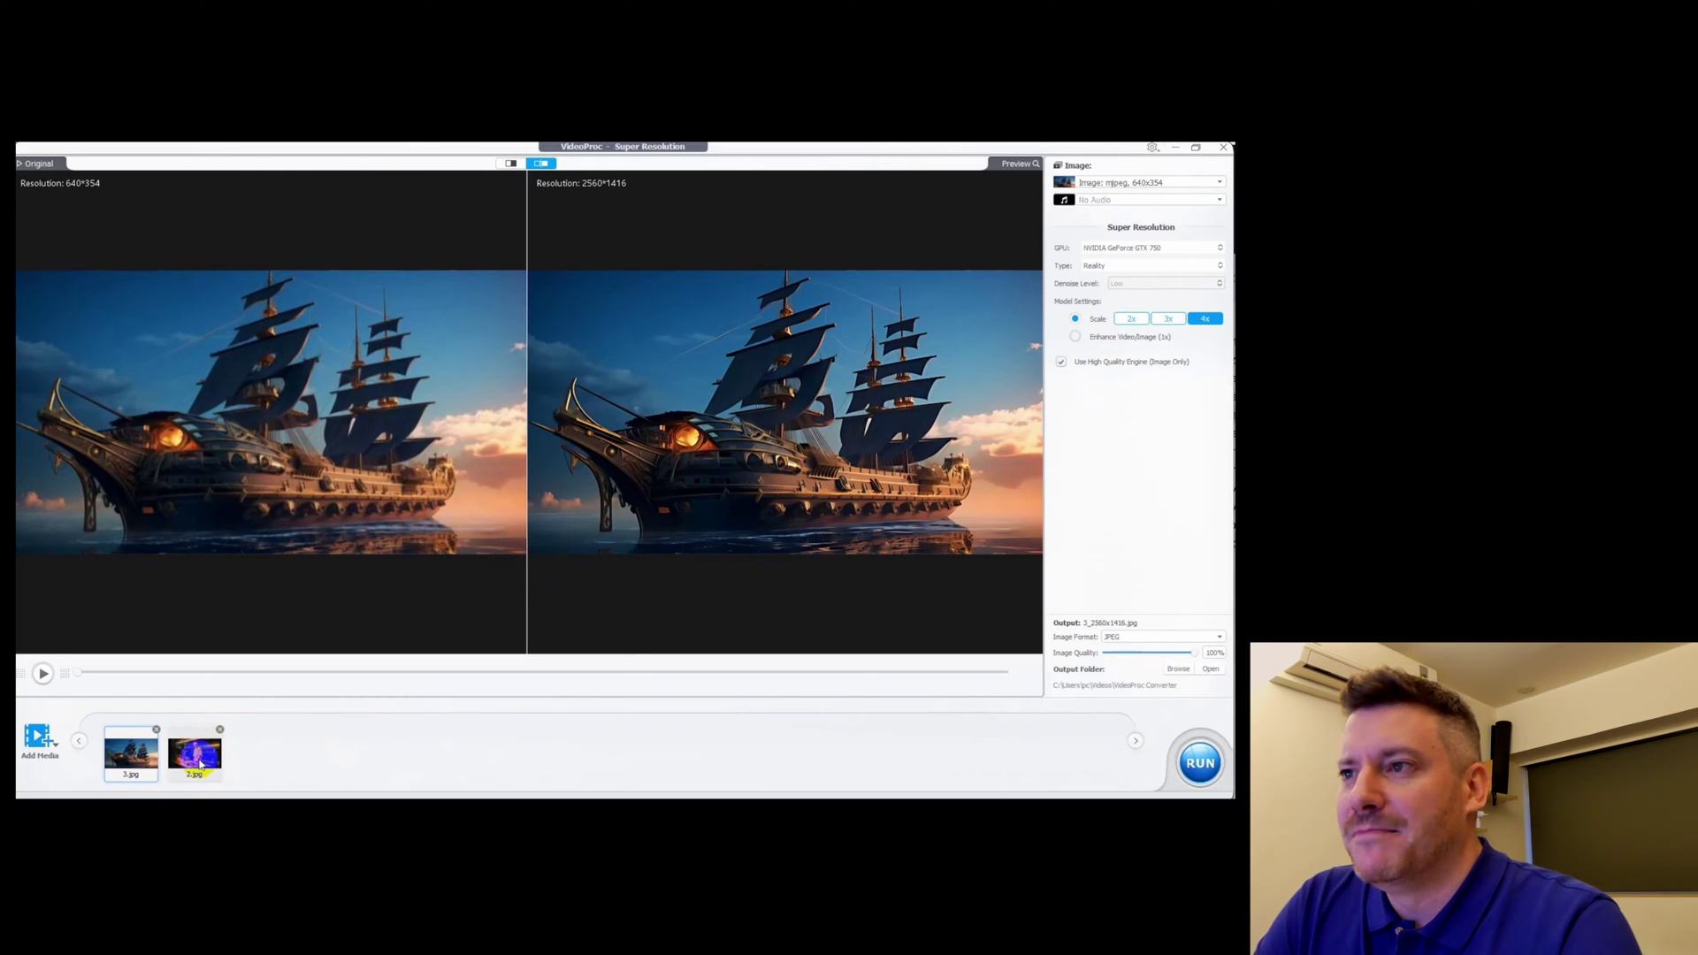
left_click(201, 764)
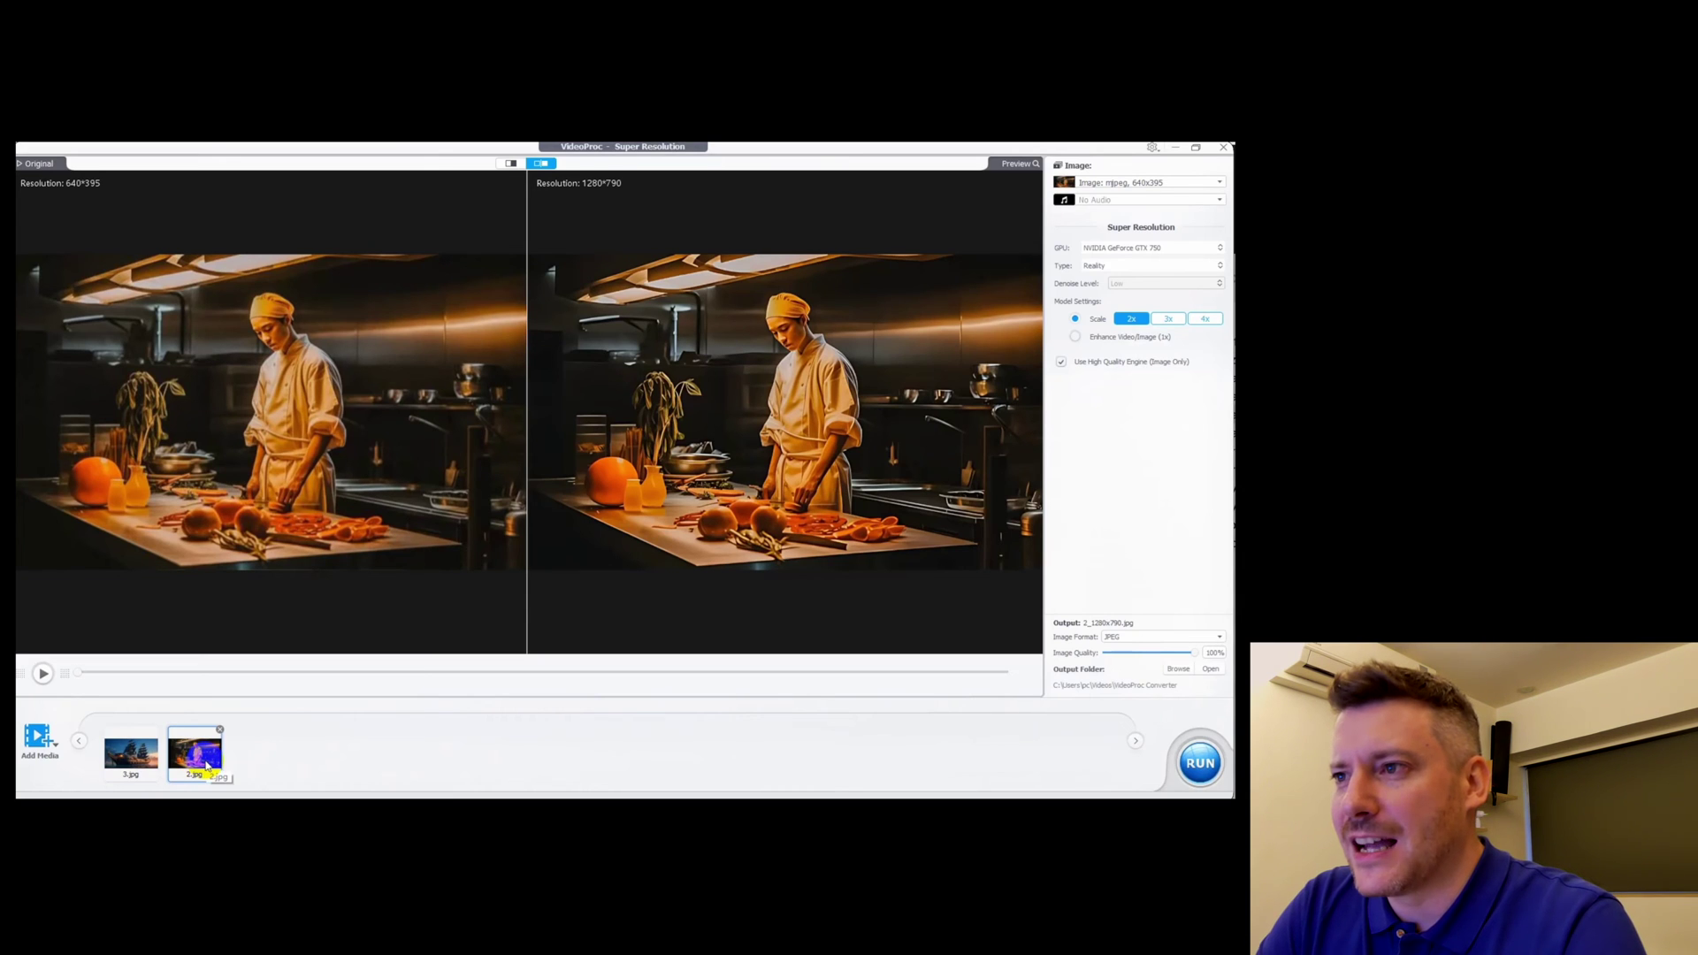
left_click(1171, 318)
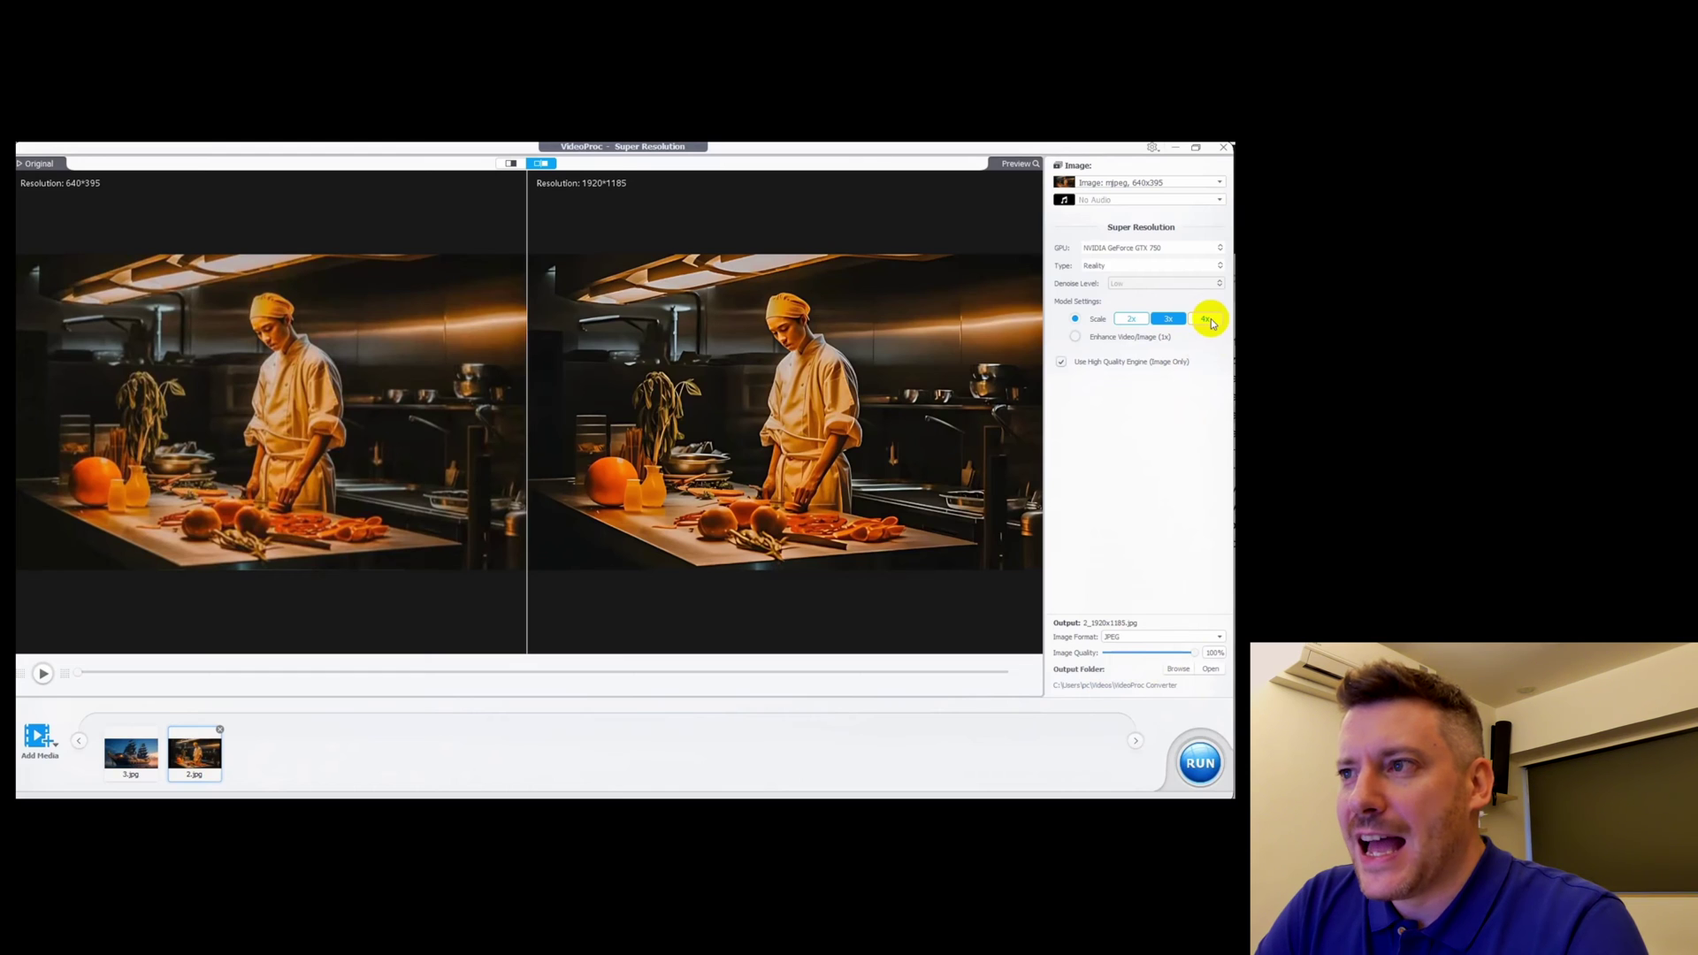
left_click(1210, 321)
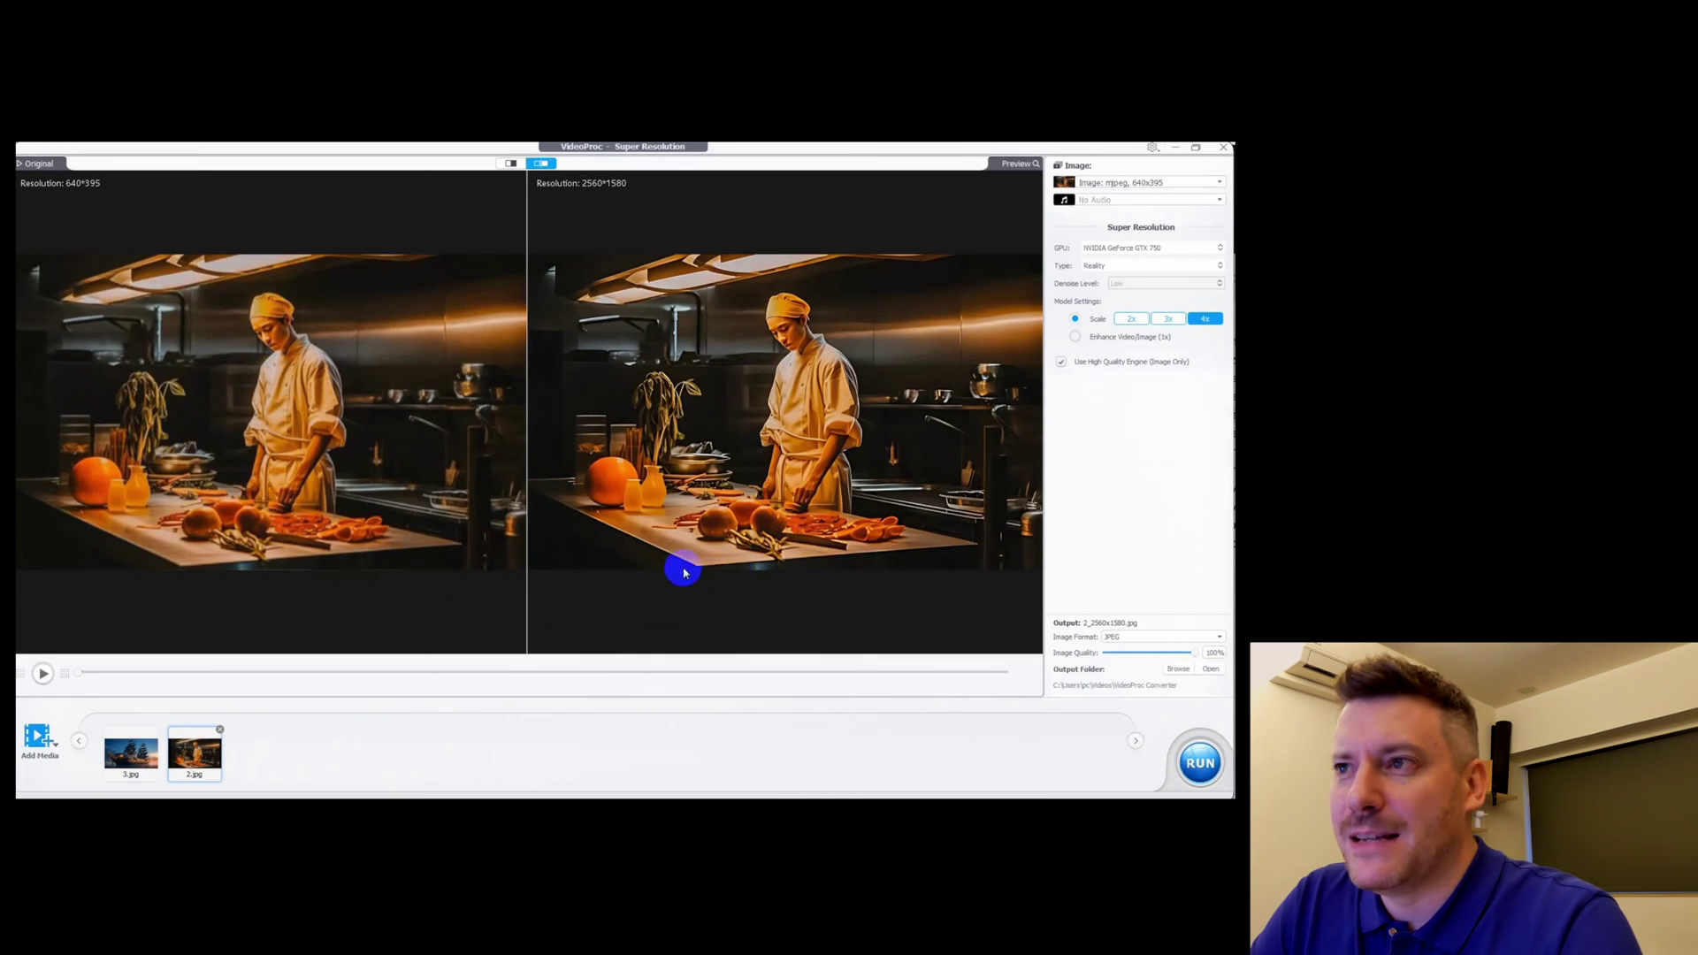
mouse_move(522, 493)
left_mouse_down()
mouse_move(247, 489)
mouse_move(523, 509)
left_mouse_up()
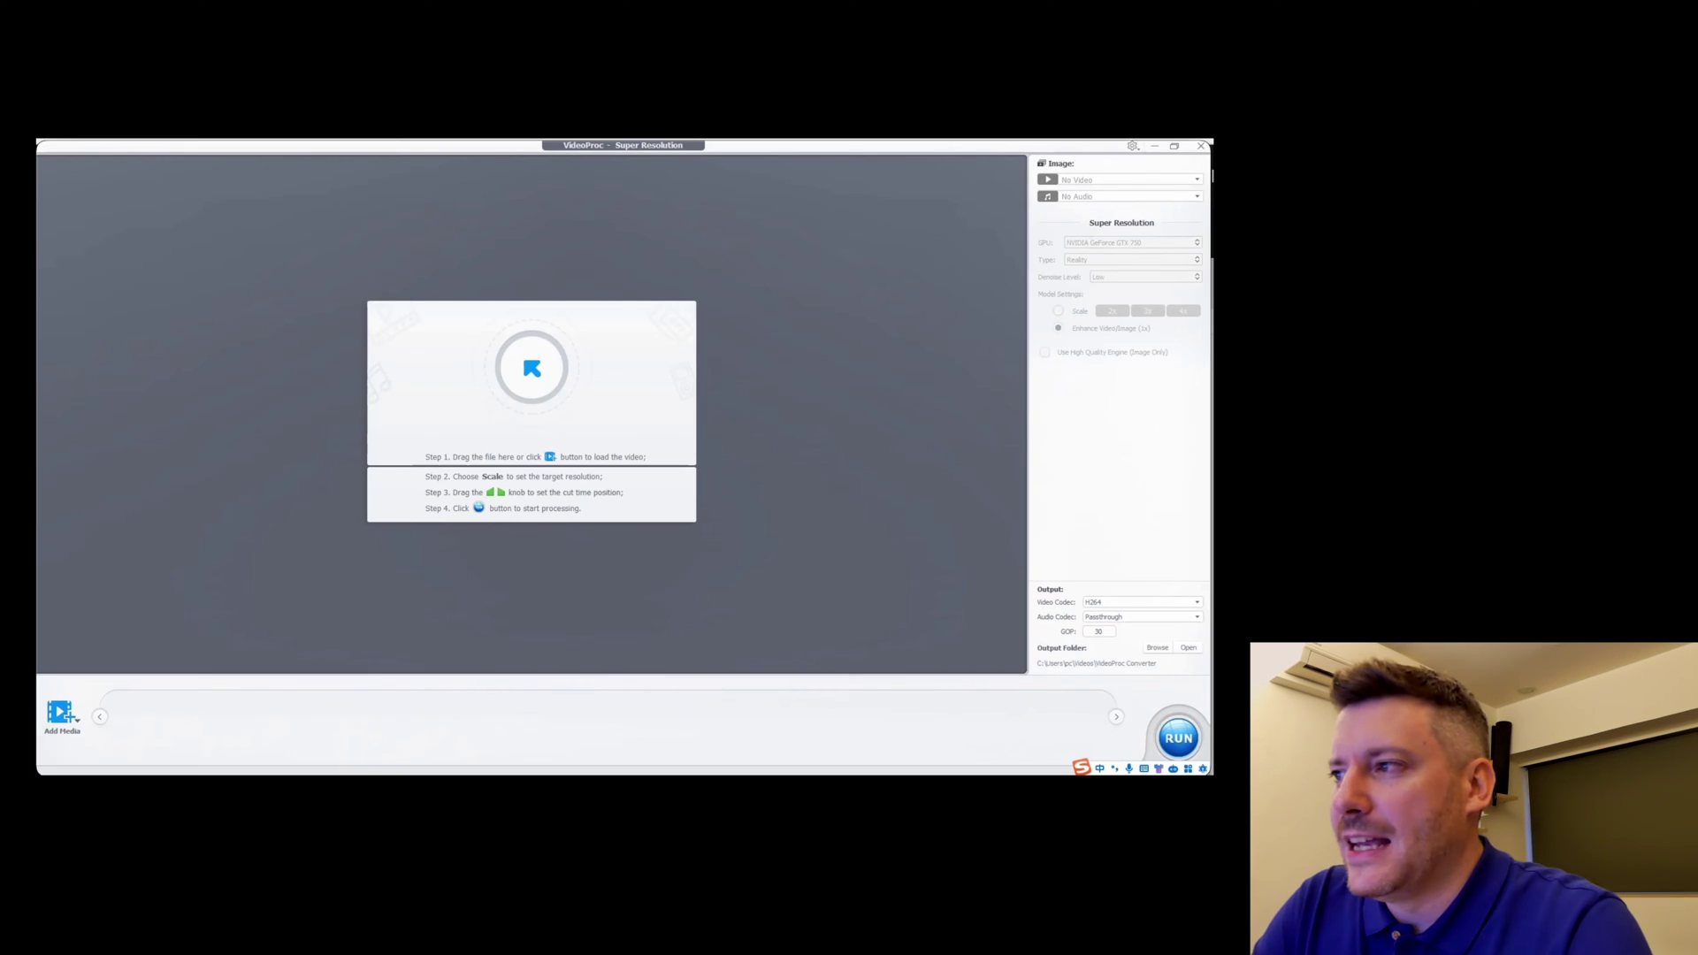
Step: Load panda photo 10.jpg and compare its 1x enhancement at 5456×3632 across the split divider
left_click_drag(580, 310, 575, 549)
left_click(819, 213)
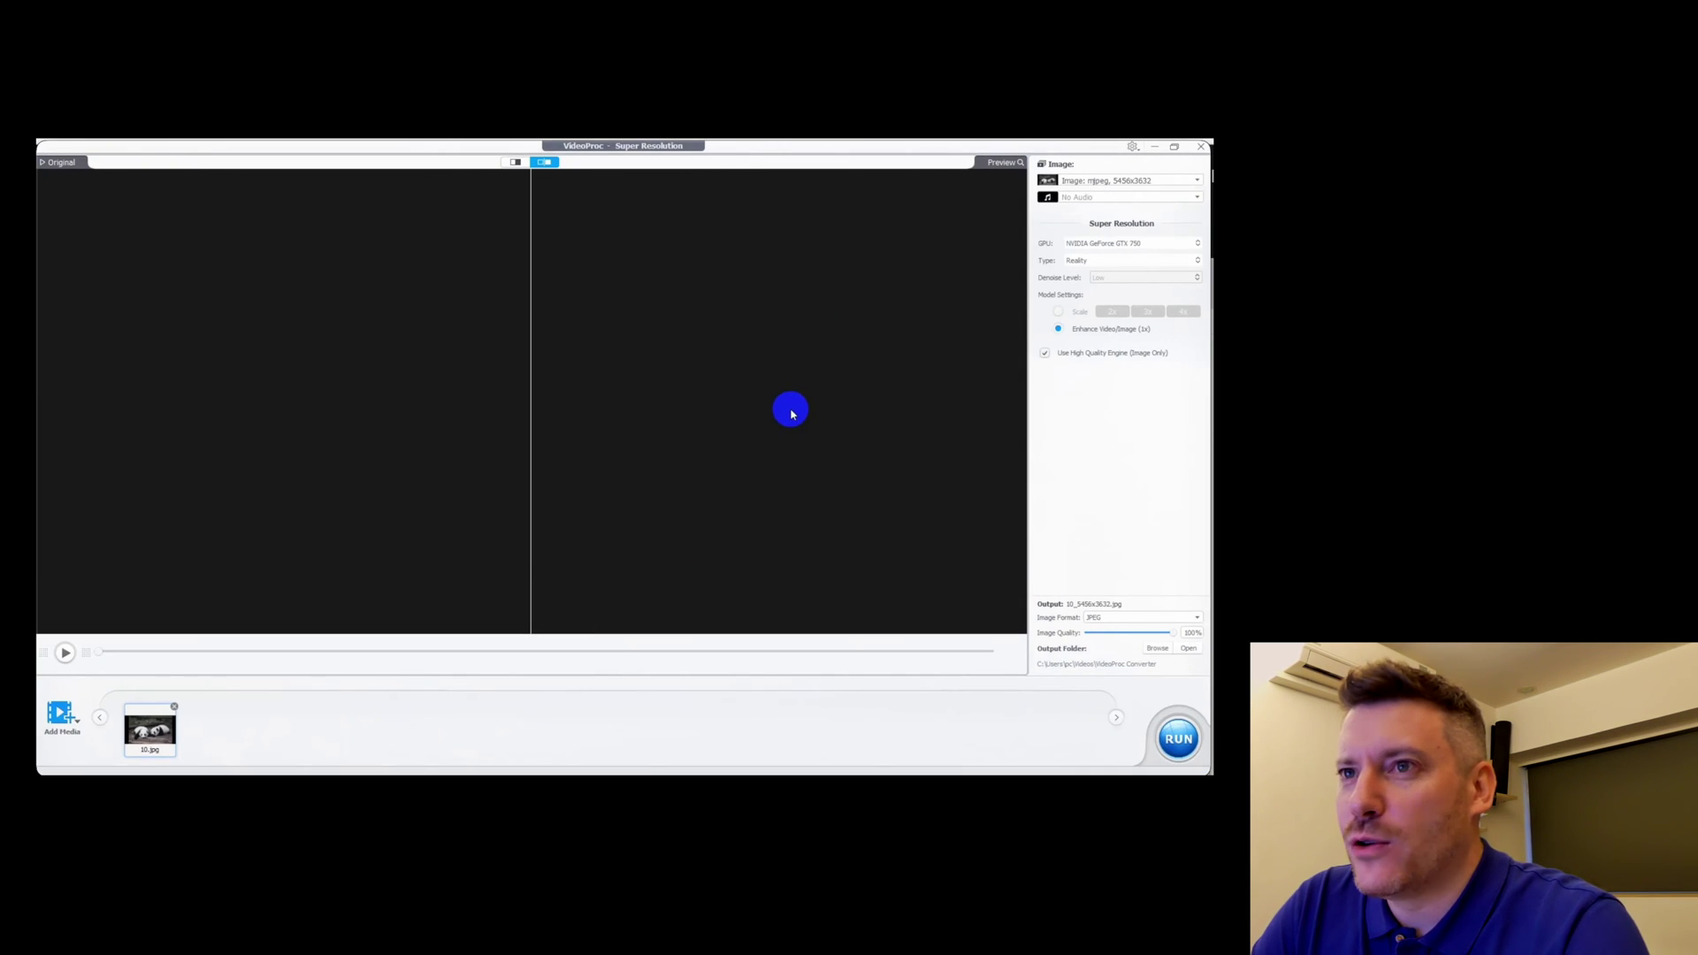
left_click(792, 414)
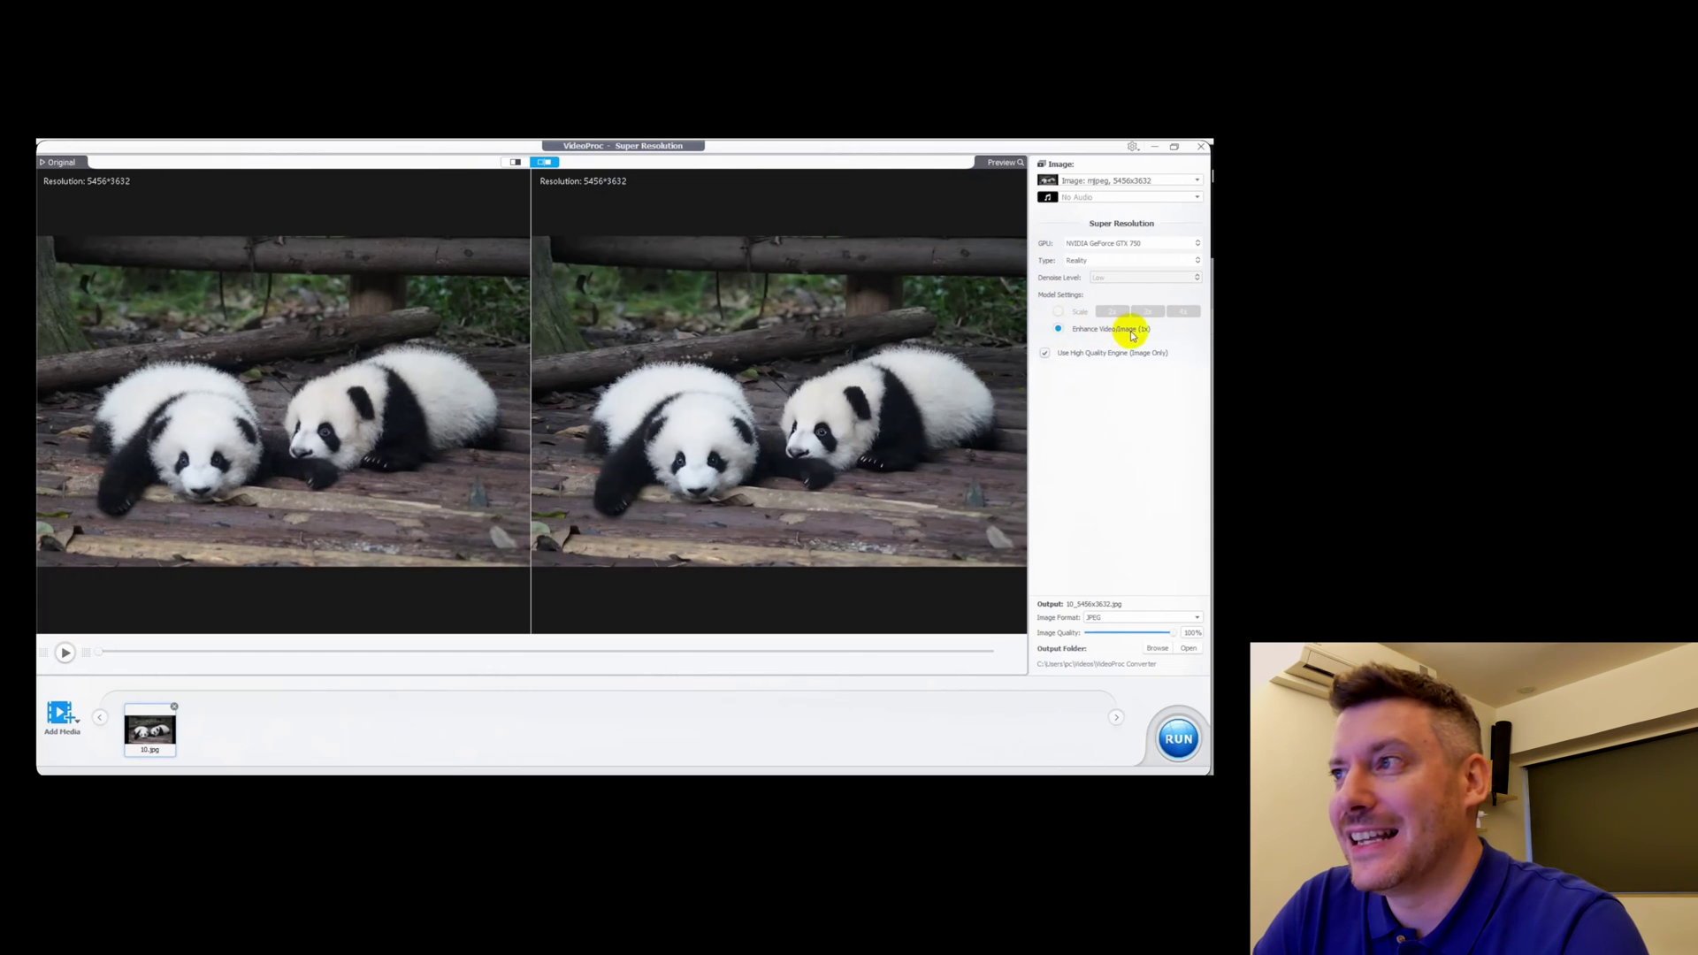
left_click_drag(531, 451, 296, 486)
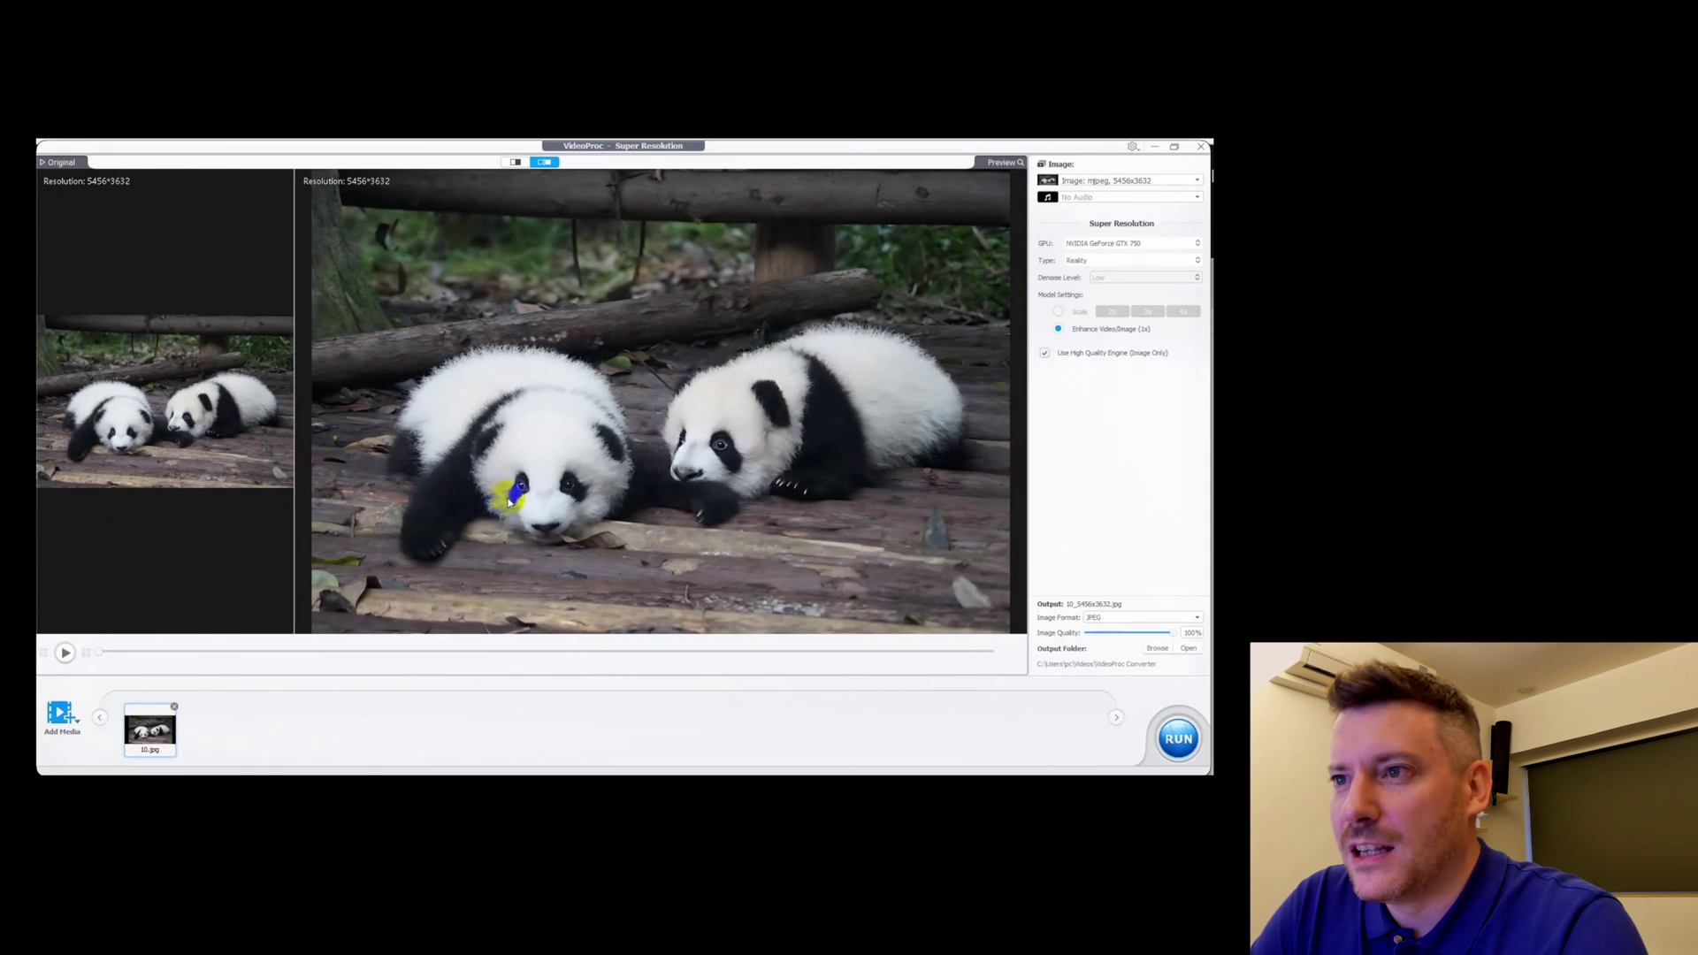